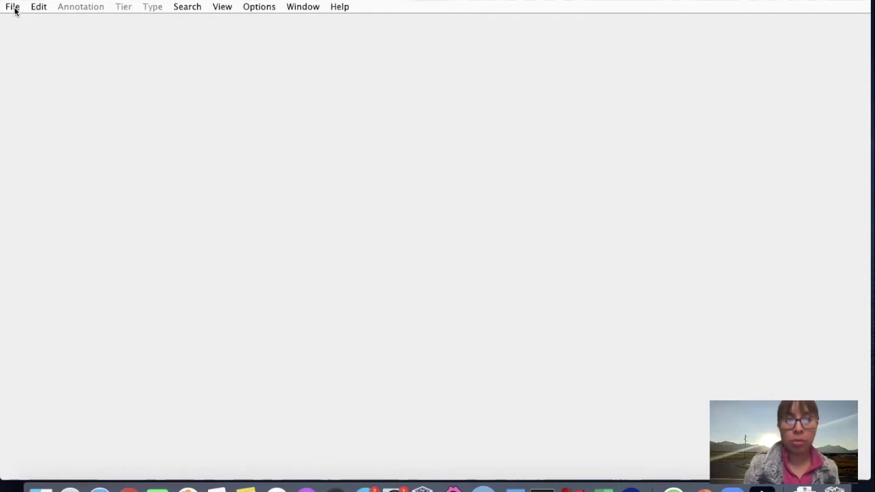
# Start a new document and add dinner.mp4 from the ELAN FILES folder as its media file.
pyautogui.click(9, 8)
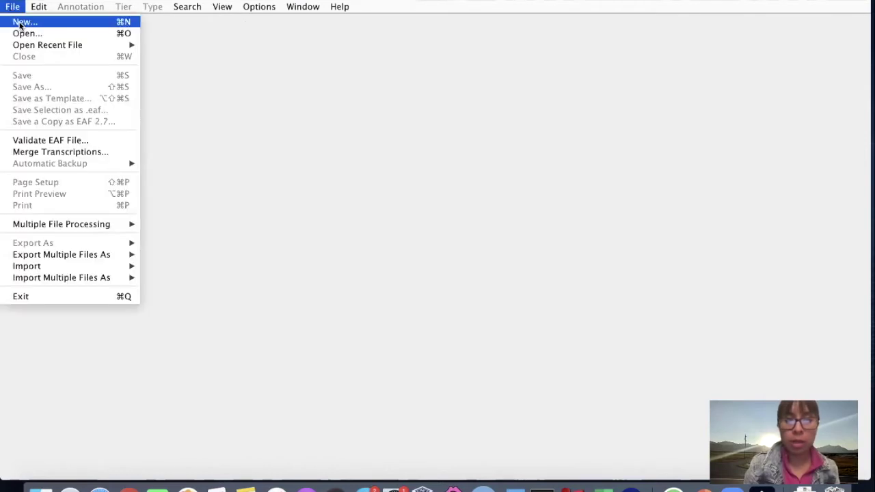
pyautogui.click(20, 26)
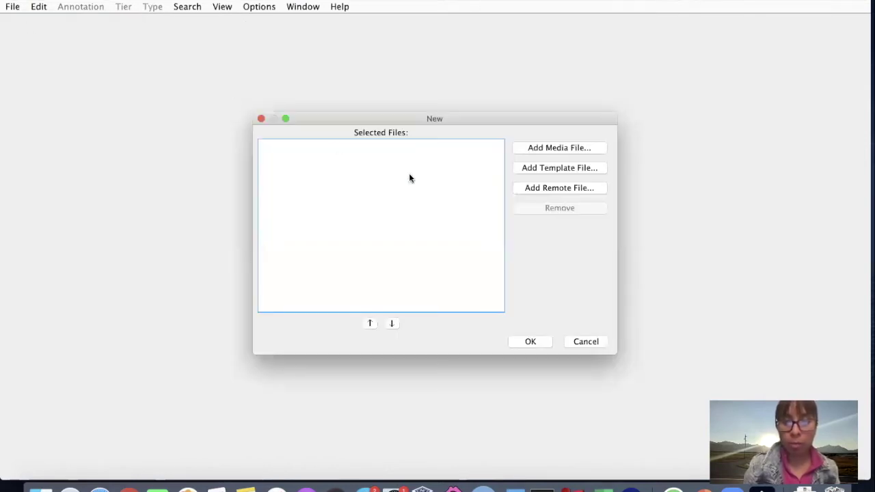
pyautogui.click(555, 148)
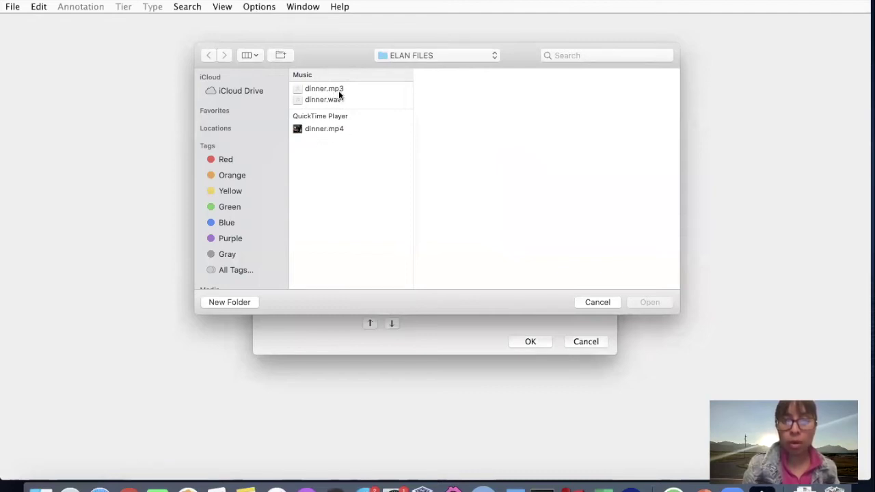
pyautogui.click(328, 130)
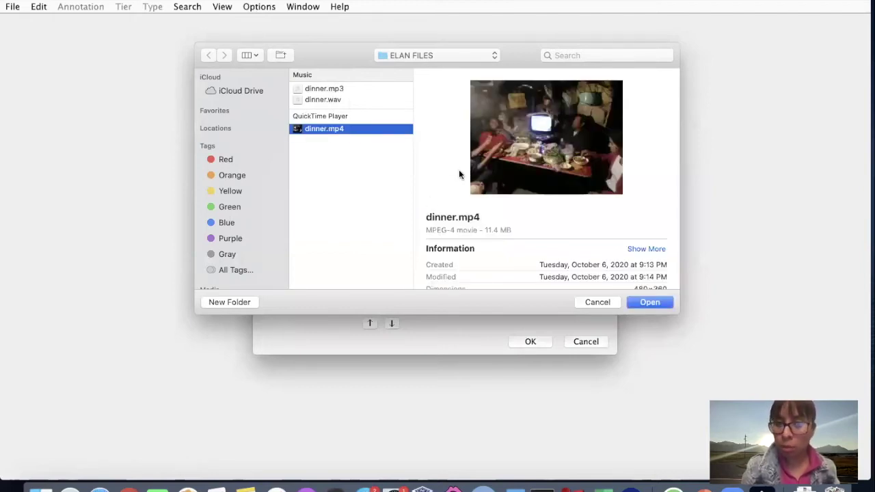
pyautogui.click(643, 300)
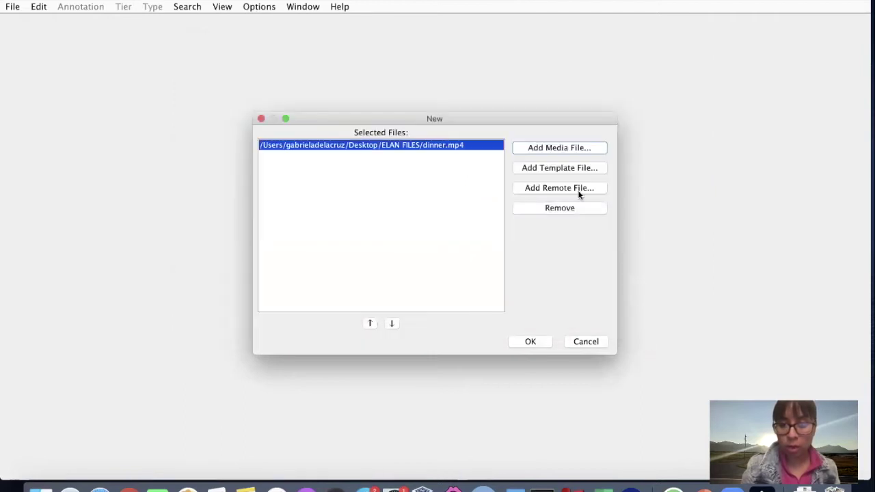
# Add dinner.wav from the same folder as a second media file and create the document.
pyautogui.click(557, 149)
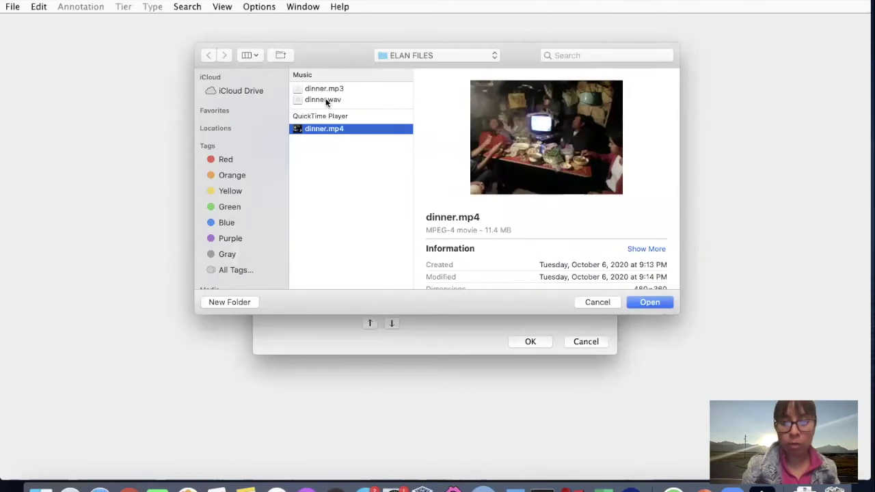
pyautogui.click(328, 99)
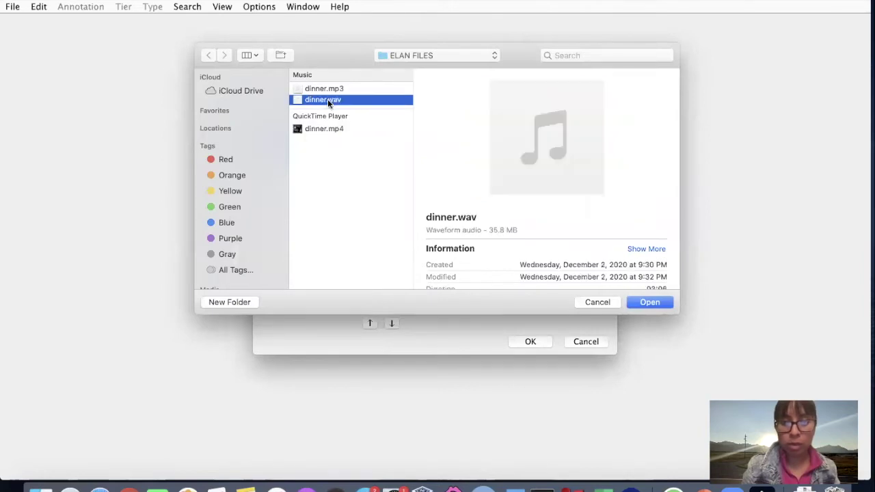
pyautogui.click(658, 301)
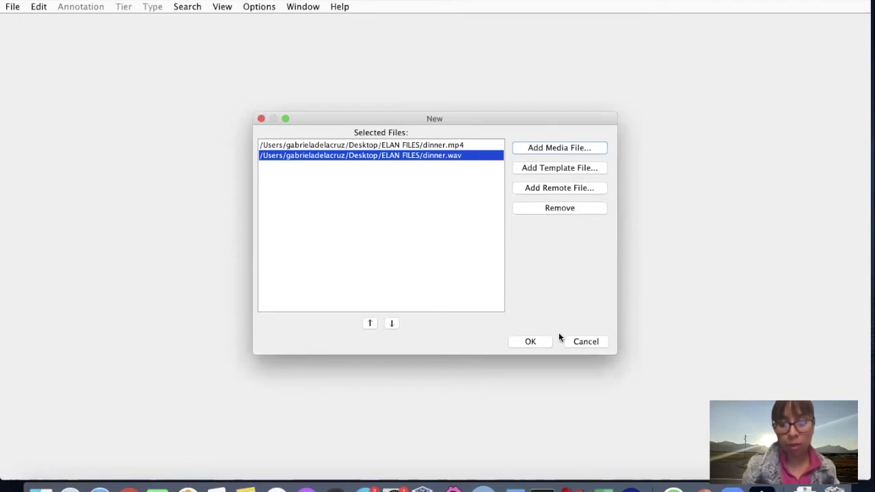
pyautogui.click(533, 342)
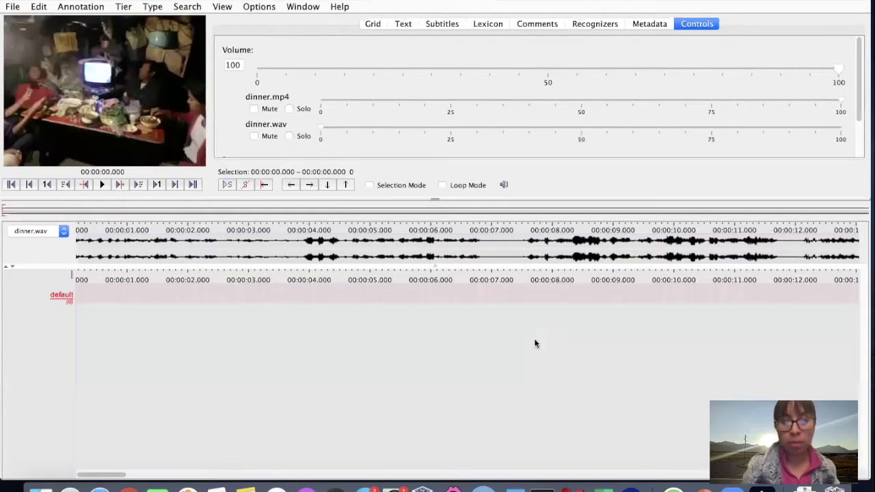
# Place the playhead at about 4 s on the waveform and make the waveform viewer taller.
pyautogui.click(319, 258)
pyautogui.click(331, 259)
pyautogui.click(309, 250)
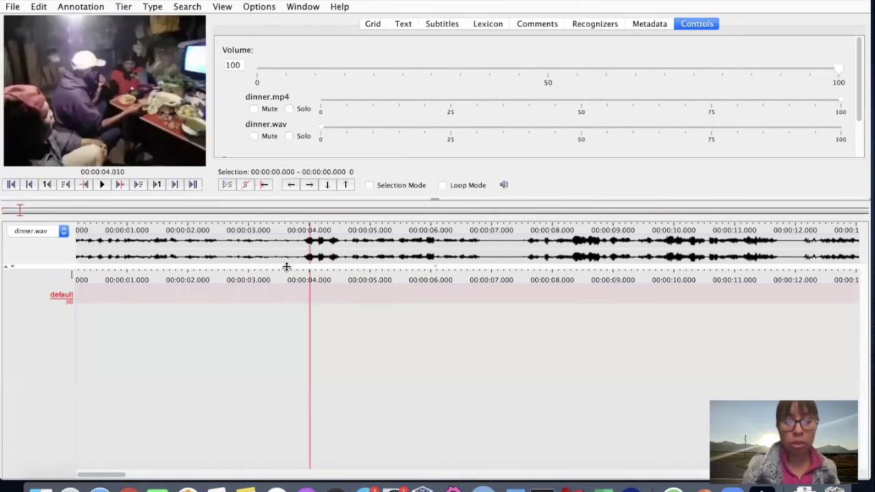
pyautogui.moveTo(286, 266); pyautogui.dragTo(281, 321)
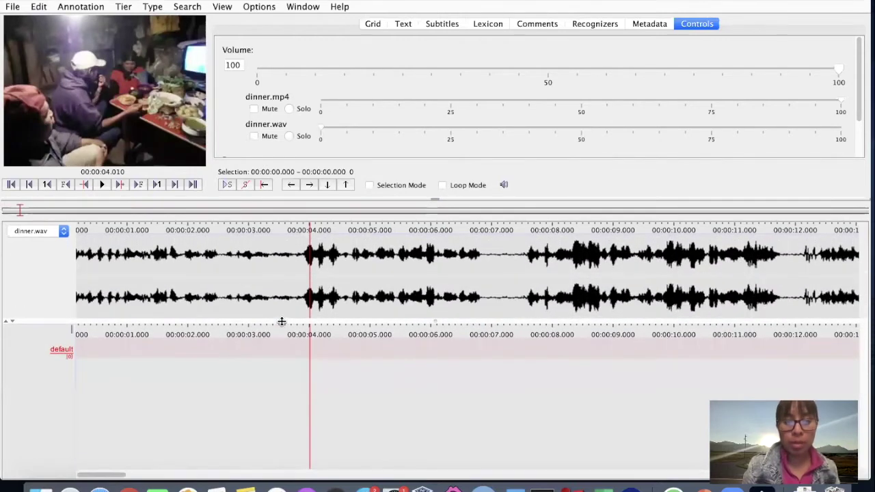
# Select the loud burst on the waveform from about 3.85 to 4.63 s.
pyautogui.click(270, 264)
pyautogui.click(297, 258)
pyautogui.moveTo(300, 257); pyautogui.dragTo(348, 259)
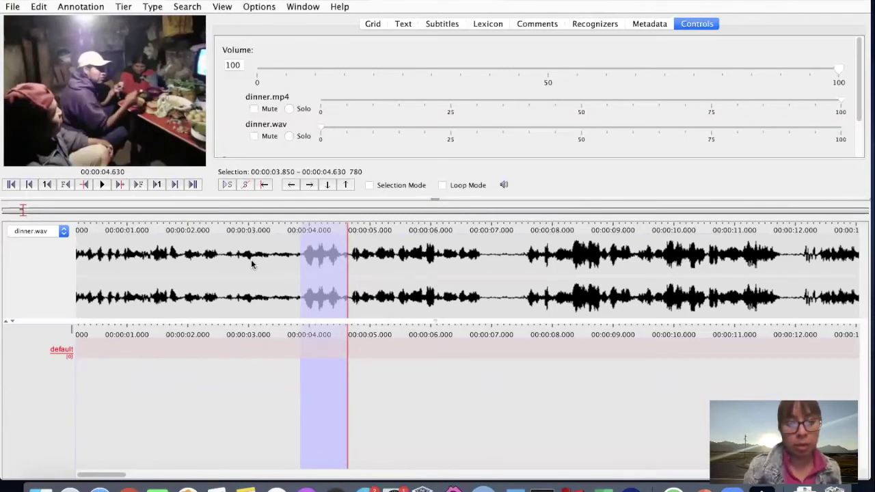
# Select the pauses at about 3.37–3.69 s and 6.94–7.44 s in turn, and finally the utterance at about 3.93–6.81 s.
pyautogui.click(273, 256)
pyautogui.moveTo(272, 255); pyautogui.dragTo(291, 254)
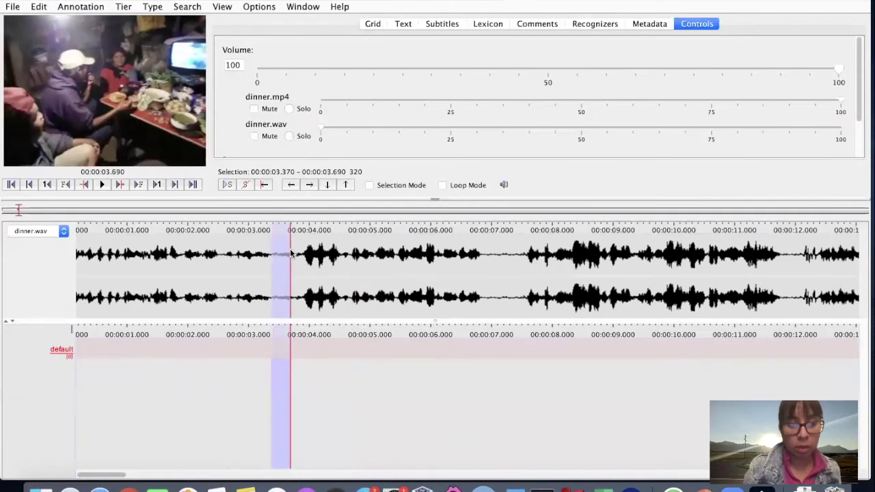
pyautogui.moveTo(488, 257); pyautogui.dragTo(519, 253)
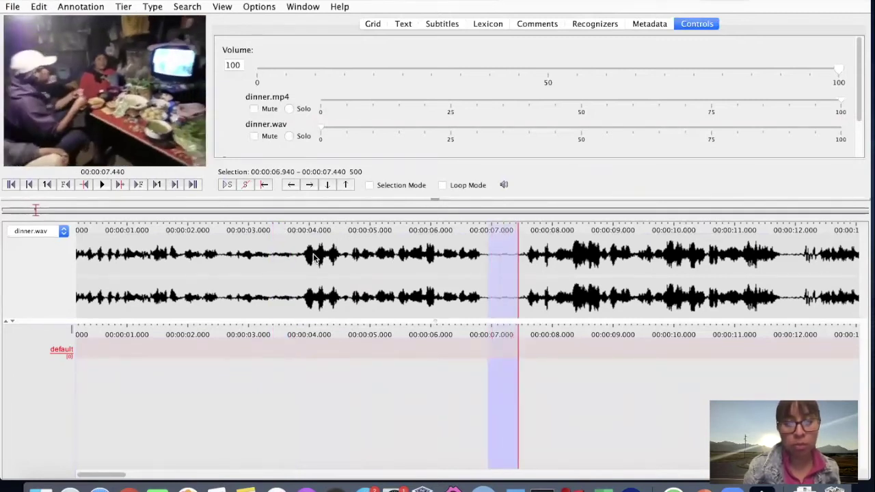
pyautogui.moveTo(305, 254); pyautogui.dragTo(479, 253)
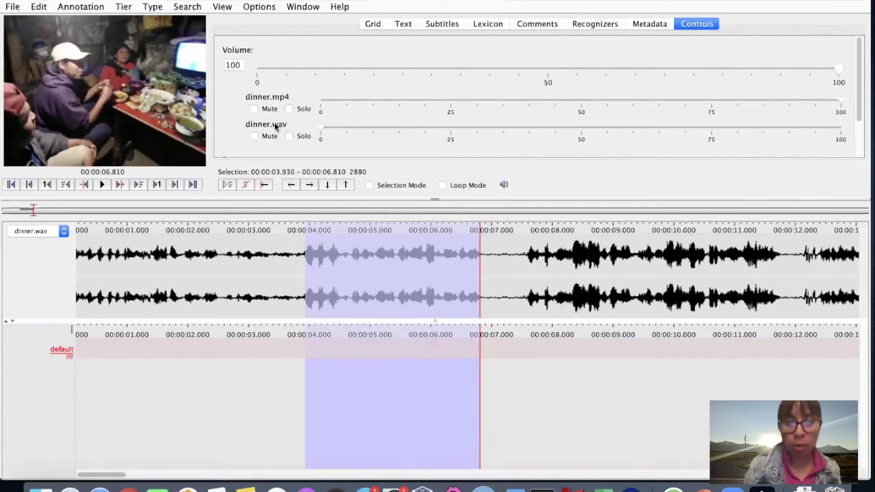
# Try lowering the dinner.mp4 volume and restore it to 100, and mute and unmute both media files.
pyautogui.moveTo(840, 101); pyautogui.dragTo(750, 101)
pyautogui.click(841, 103)
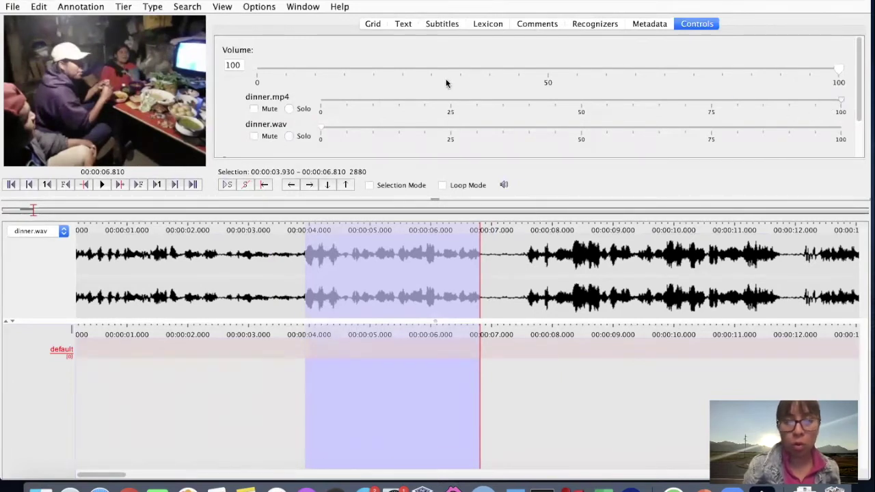
pyautogui.click(254, 109)
pyautogui.click(254, 136)
pyautogui.click(255, 109)
pyautogui.click(253, 137)
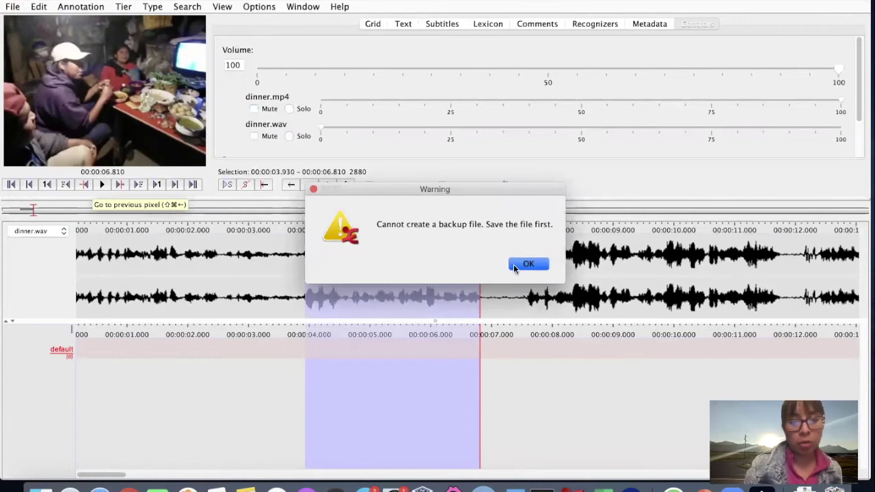
pyautogui.click(513, 263)
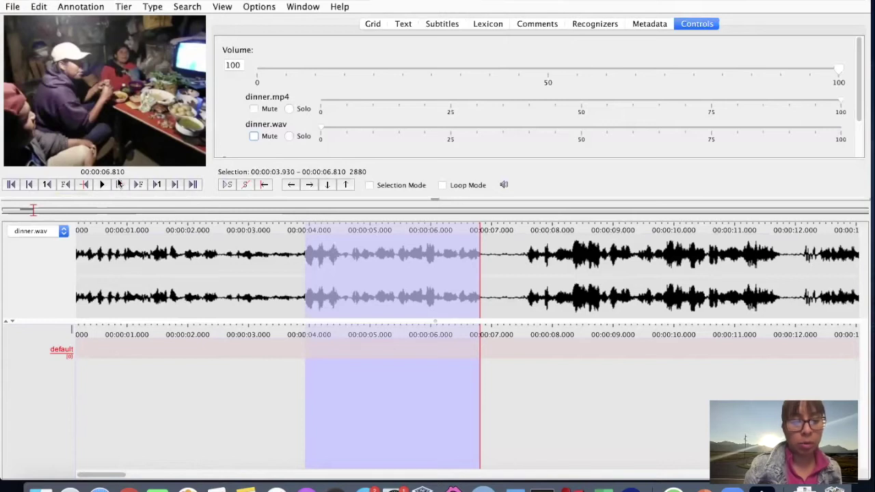
# Advance the playhead by two pixels, one frame and two one-second steps.
pyautogui.click(119, 186)
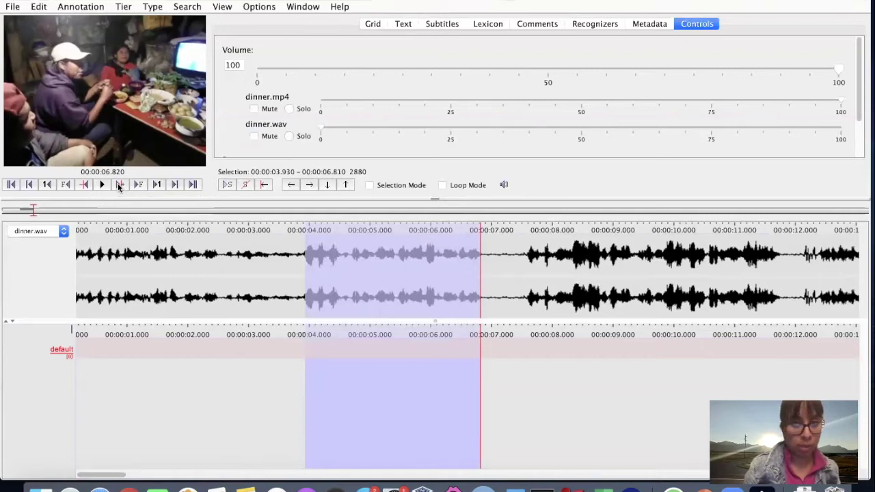
pyautogui.click(119, 186)
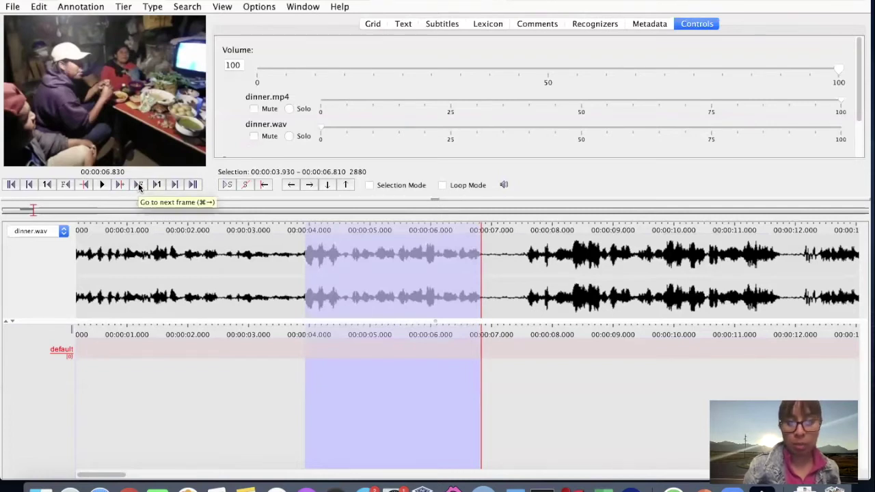
pyautogui.click(139, 186)
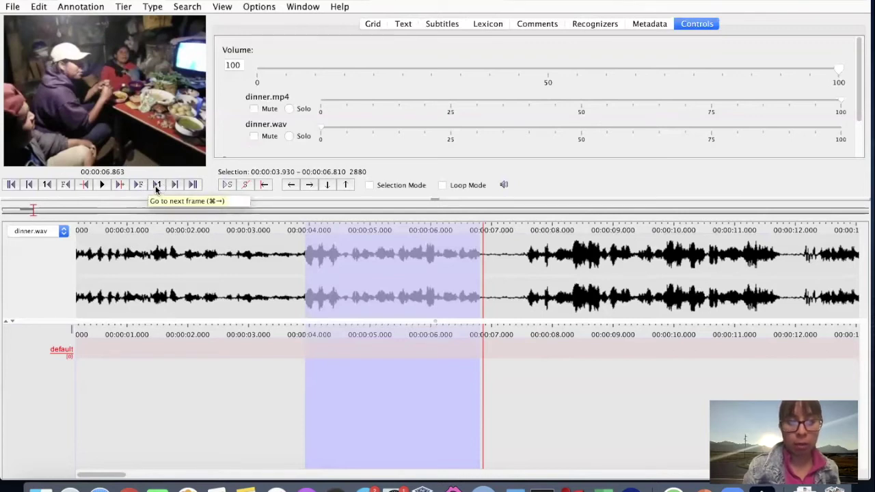
pyautogui.click(157, 186)
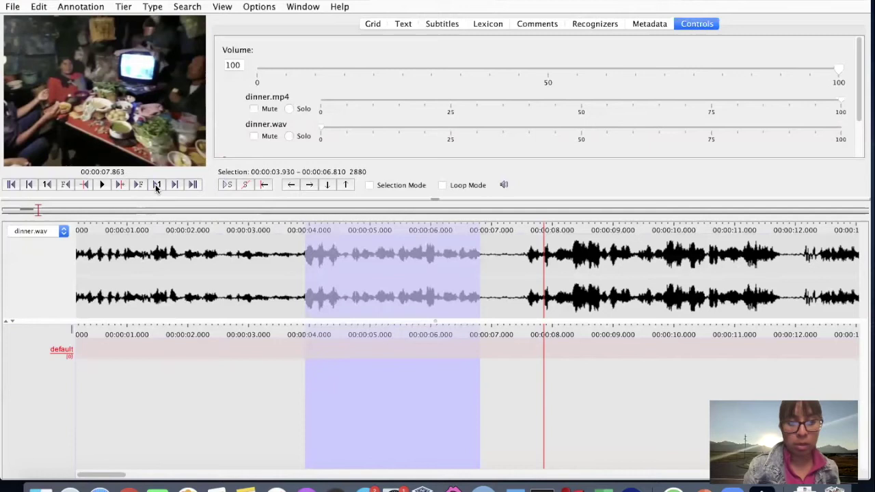
pyautogui.click(156, 186)
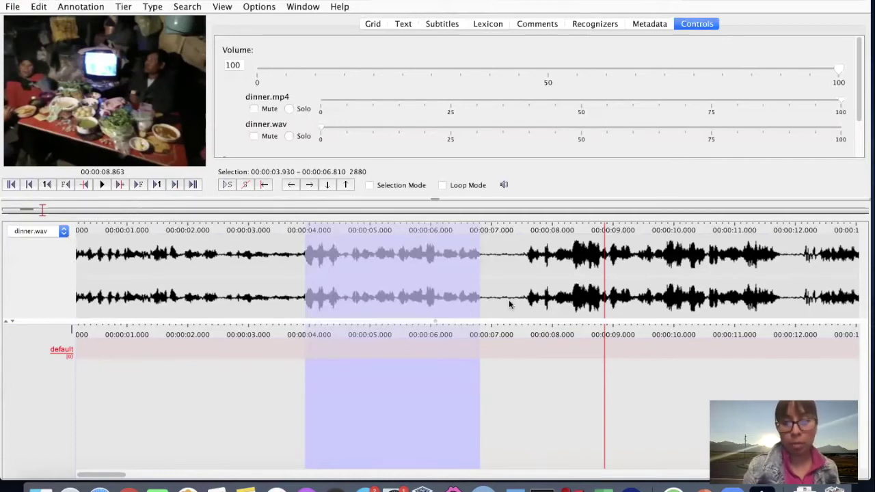
# Jump the playhead forward by one full view, to the end of the media, and back to the beginning.
pyautogui.click(175, 185)
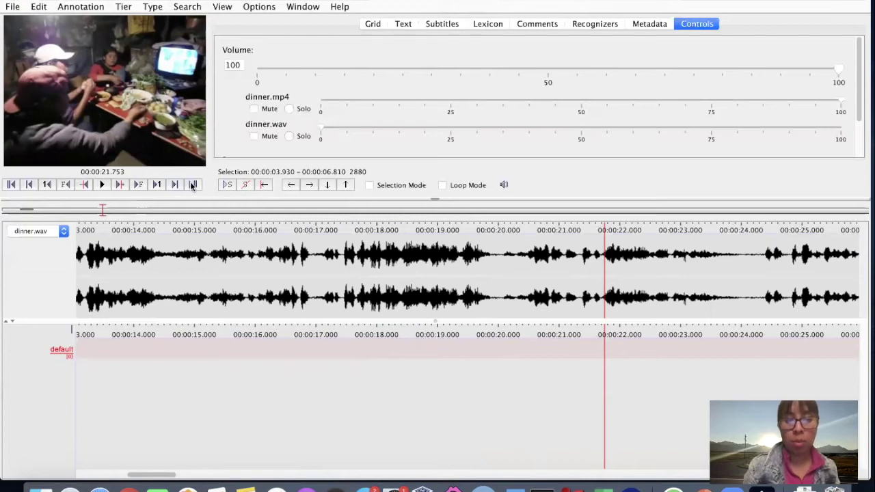
pyautogui.click(193, 185)
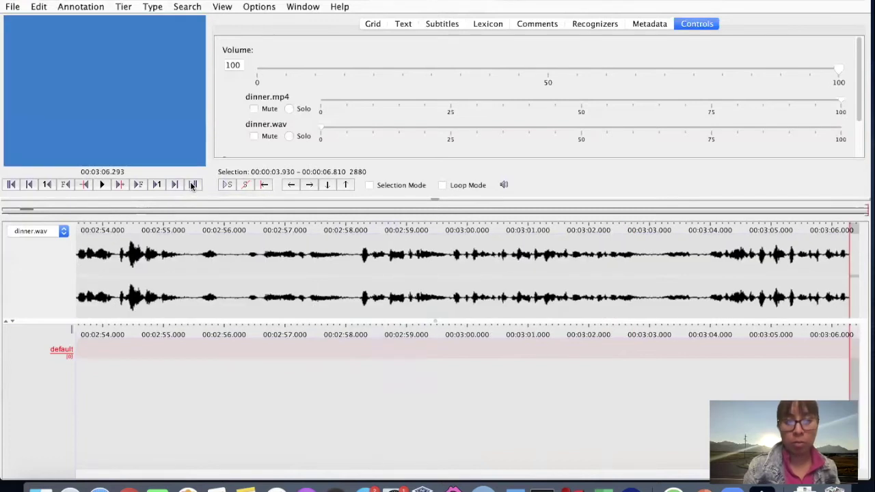
pyautogui.click(11, 185)
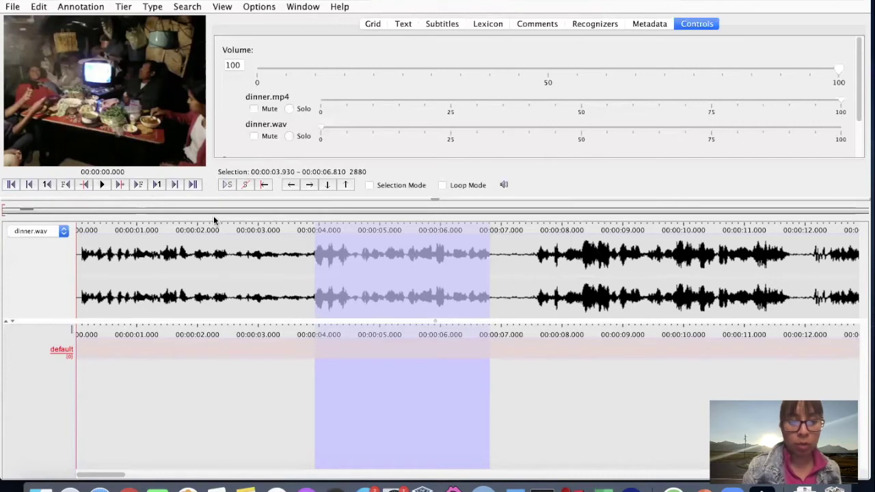
# Select the waveform from about 3.90 to 6.07 s with Loop Mode on, and bring the playback rate slider into view.
pyautogui.click(248, 278)
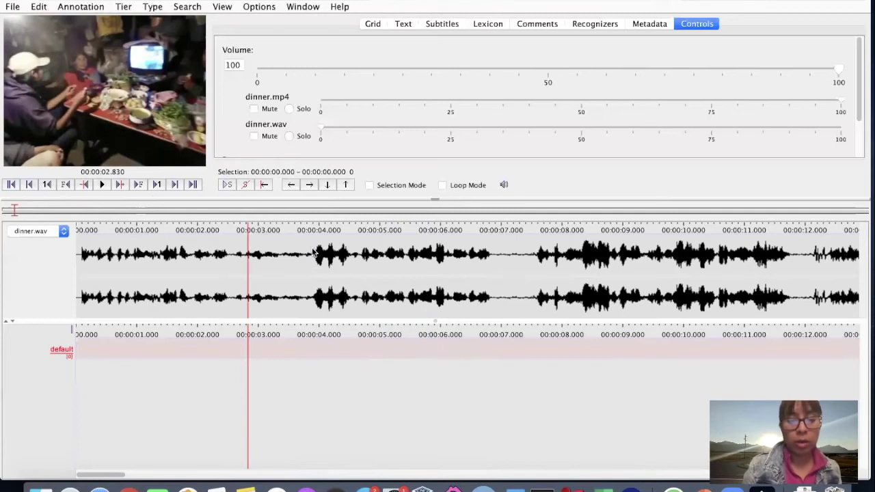
pyautogui.moveTo(313, 254); pyautogui.dragTo(444, 264)
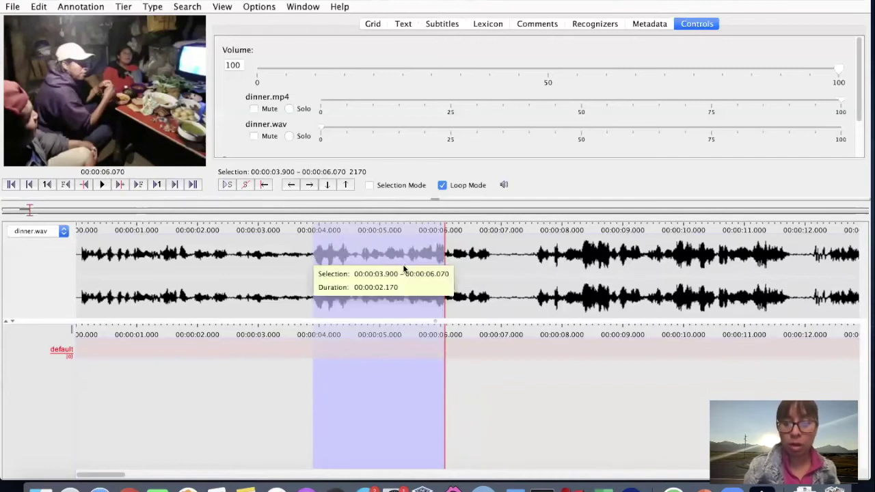
pyautogui.scroll(-1, 400, 150)
pyautogui.scroll(-5, 400, 147)
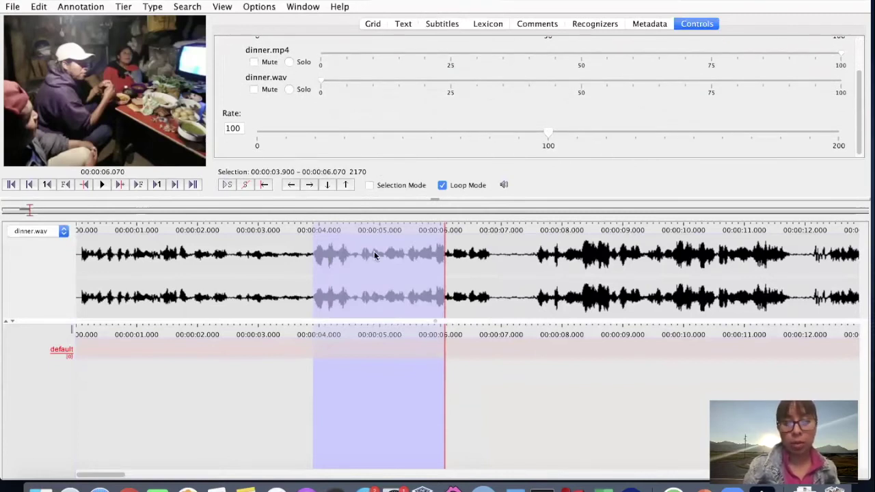
# Turn off Loop Mode and clear the selection by placing the playhead at about 6.49 s.
pyautogui.click(443, 189)
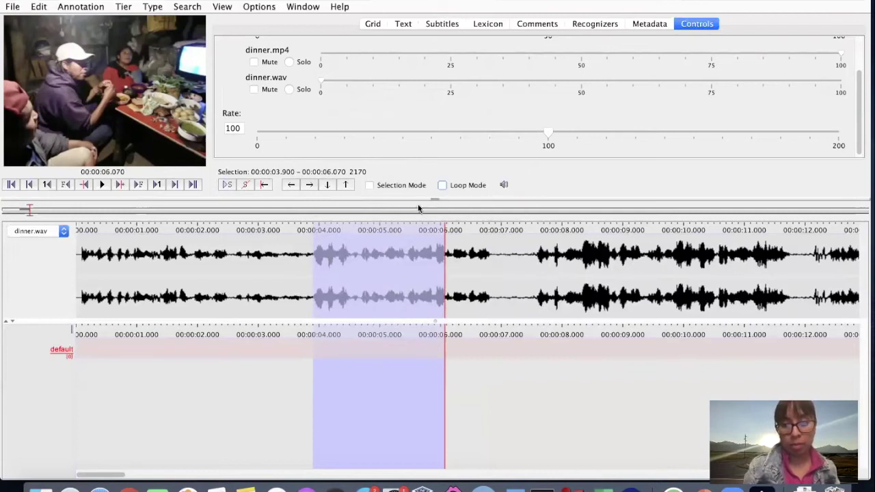
pyautogui.click(470, 241)
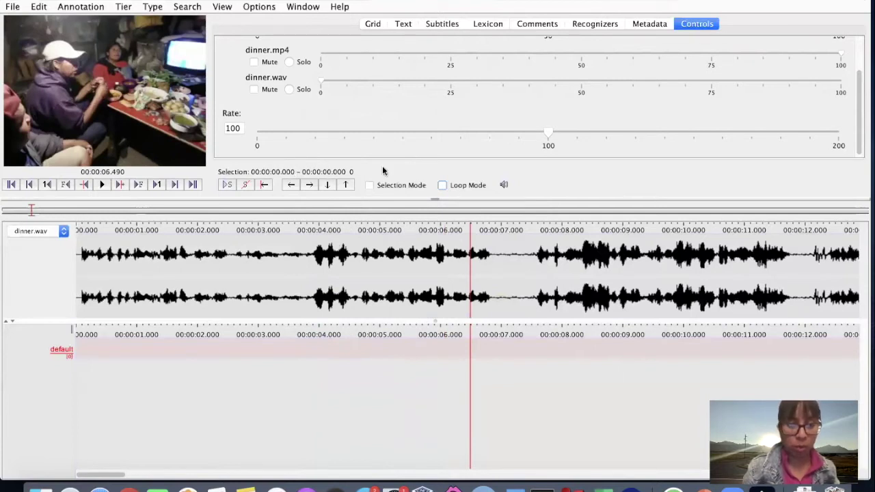
# Open the keyboard shortcuts overview and look through the Annotation Mode shortcuts.
pyautogui.click(223, 8)
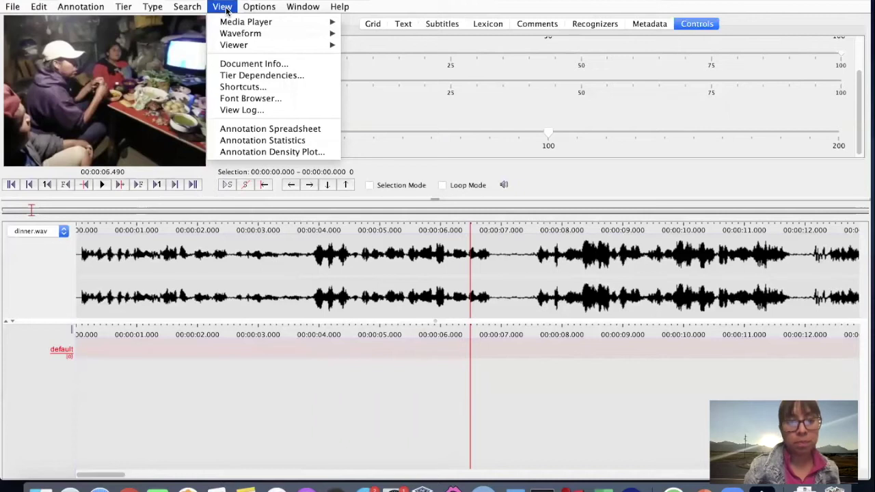
pyautogui.click(248, 89)
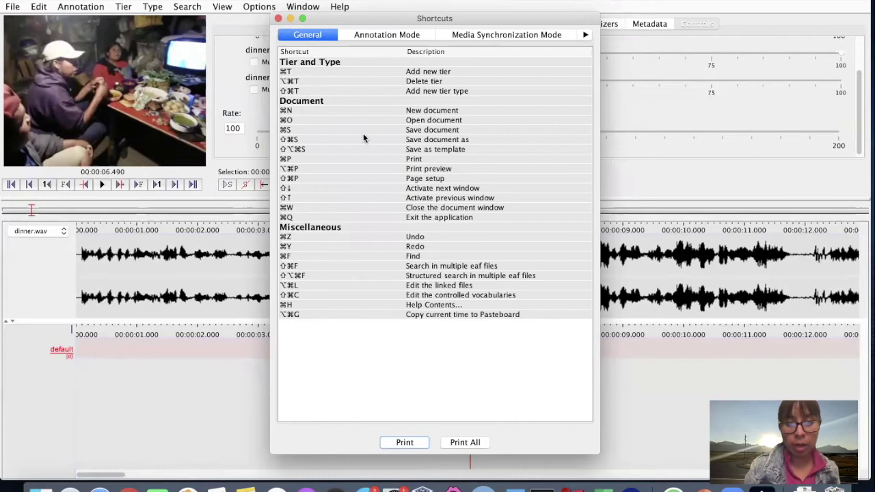
pyautogui.click(404, 38)
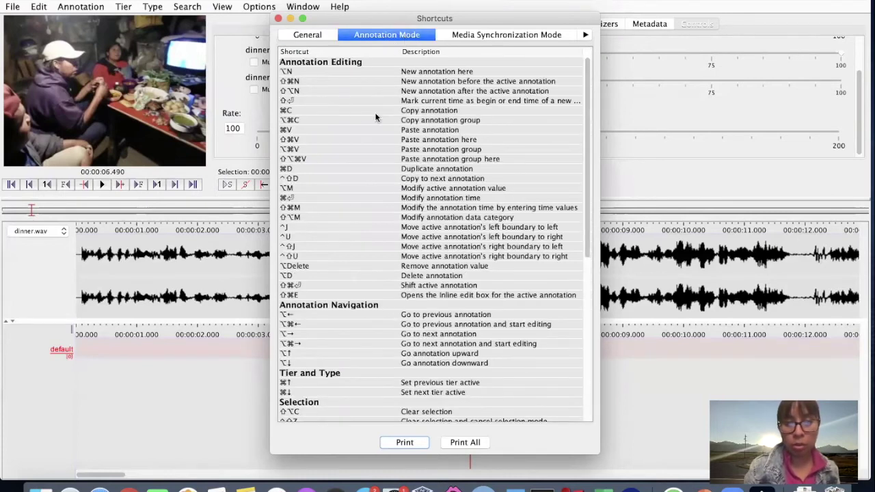
pyautogui.scroll(-3, 431, 234)
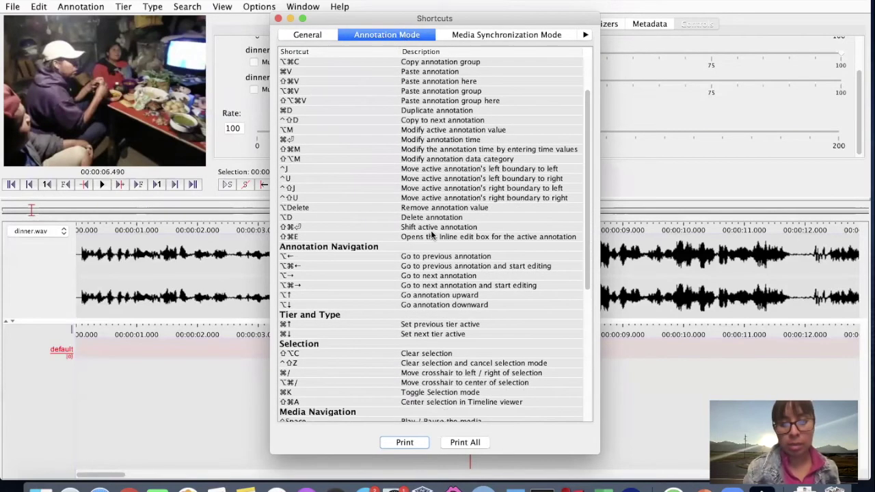
# Look through the remaining Annotation Mode shortcuts down to Miscellaneous and close the shortcuts overview.
pyautogui.scroll(-10, 431, 235)
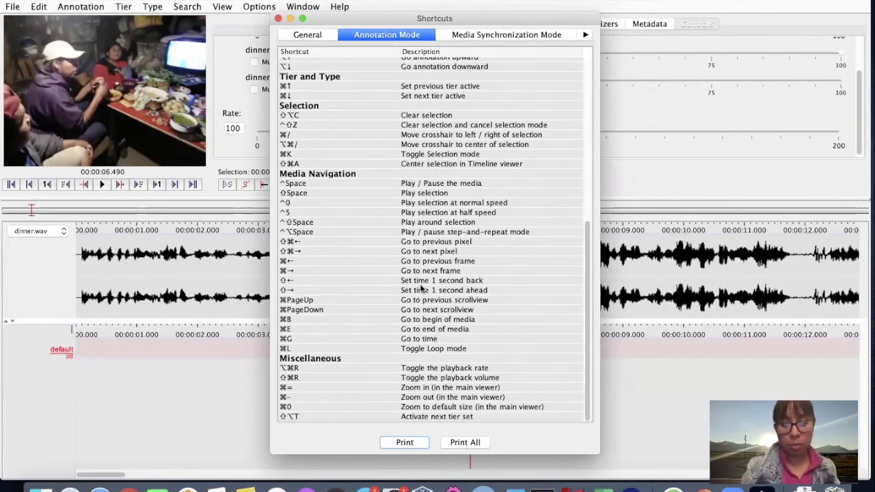
pyautogui.scroll(15, 433, 273)
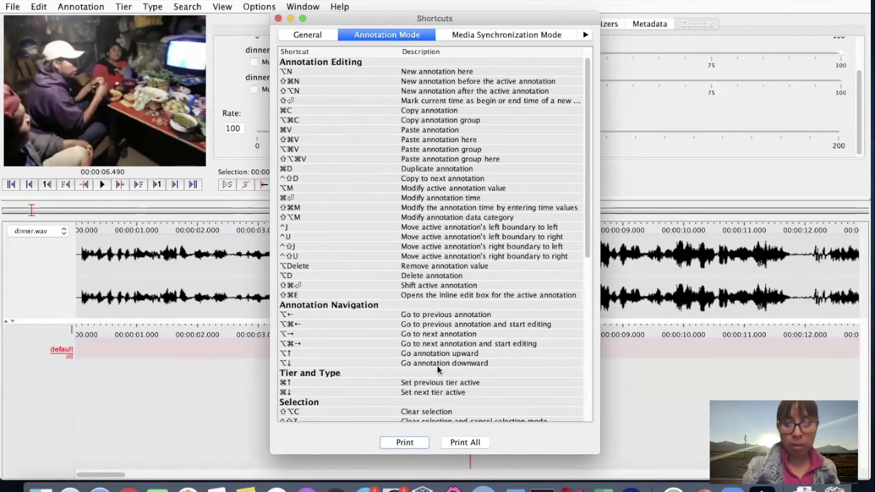
pyautogui.click(279, 19)
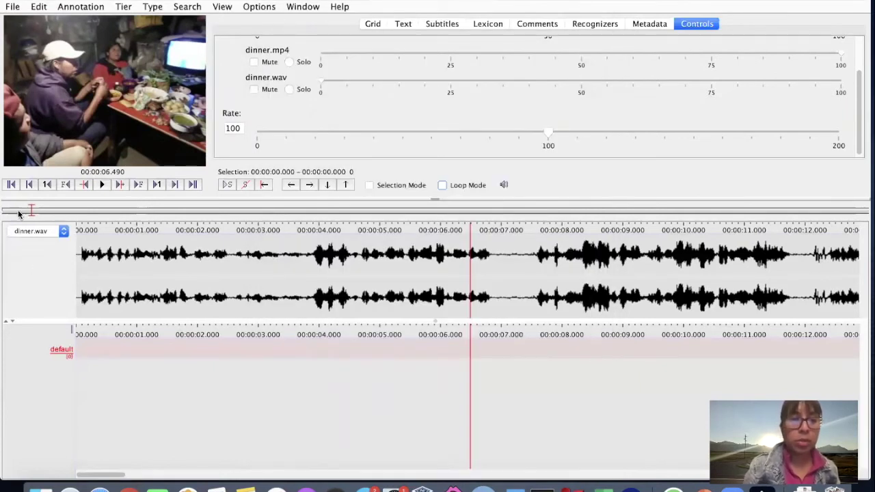
# Save the annotation document on the Desktop under the name conver.
pyautogui.click(14, 7)
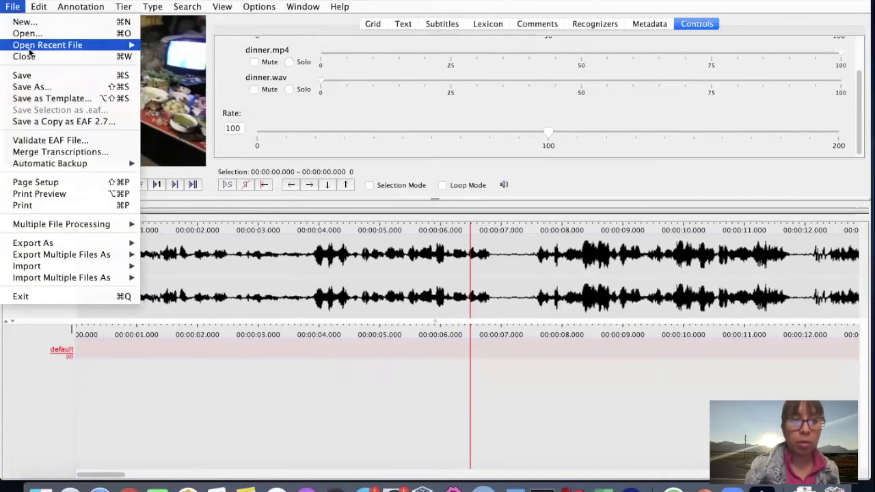
pyautogui.click(30, 86)
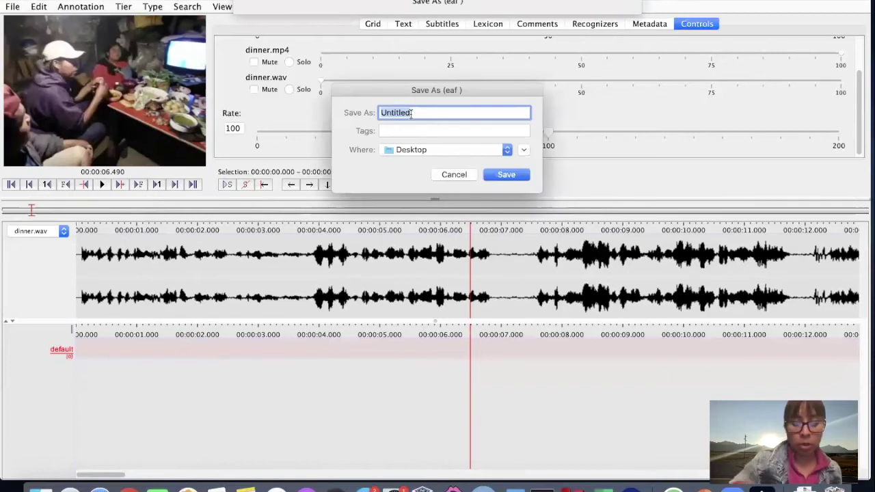
pyautogui.write('conver')
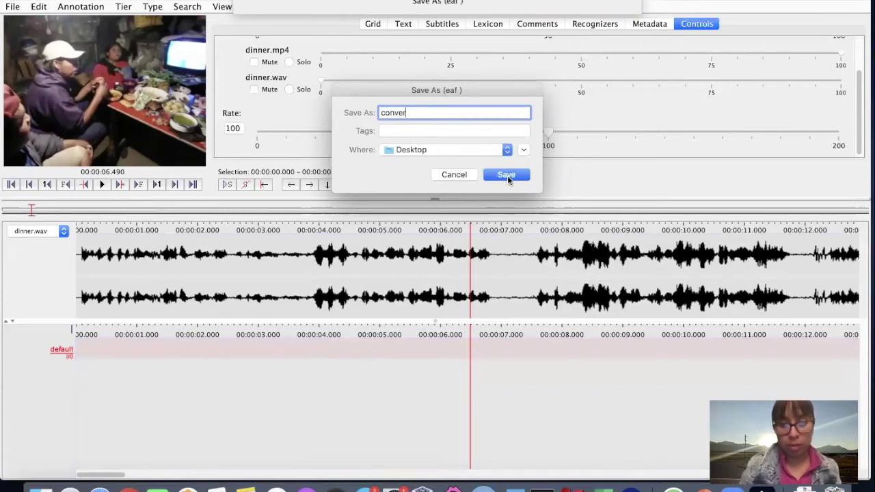
pyautogui.click(507, 176)
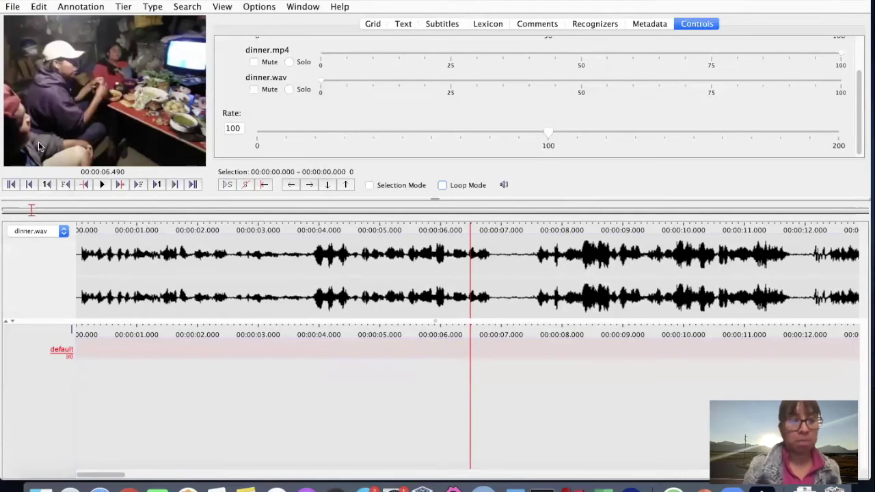
# Examine the available automatic backup intervals and leave without choosing a different one.
pyautogui.click(13, 7)
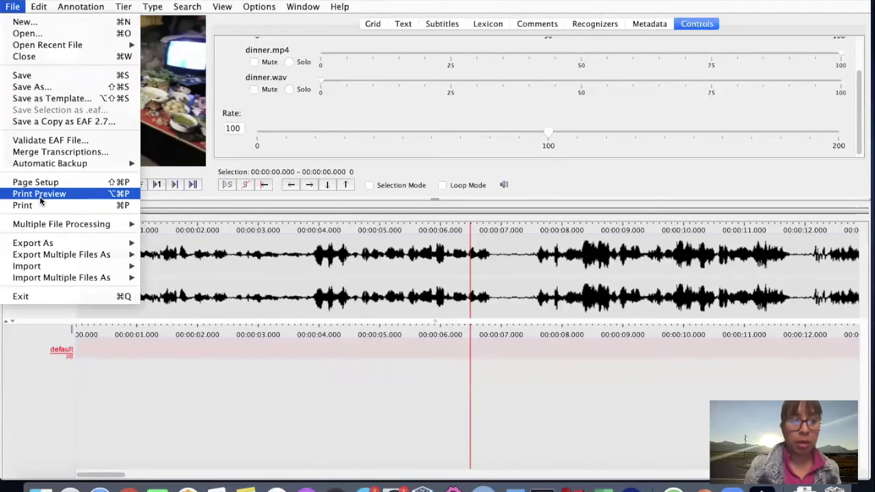
pyautogui.moveTo(50, 164)
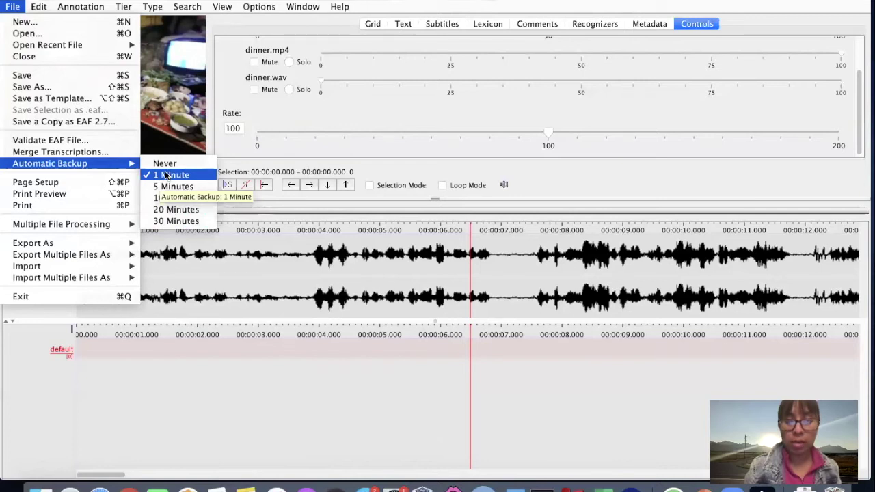
pyautogui.click(242, 193)
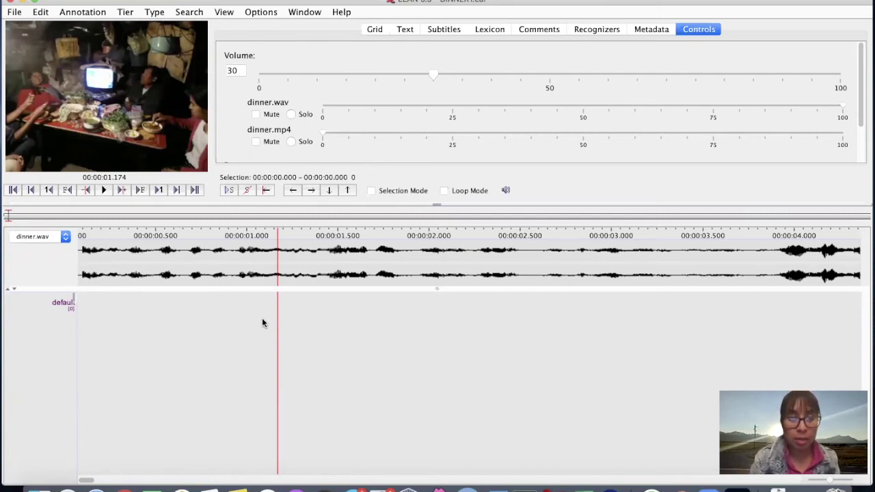
# Add a new tier type named transcripcion with the stereotype None.
pyautogui.click(156, 12)
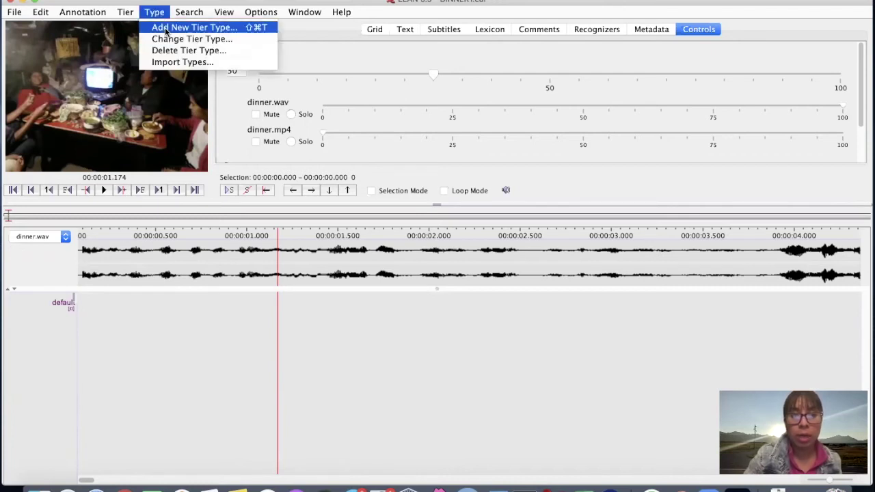
pyautogui.click(176, 31)
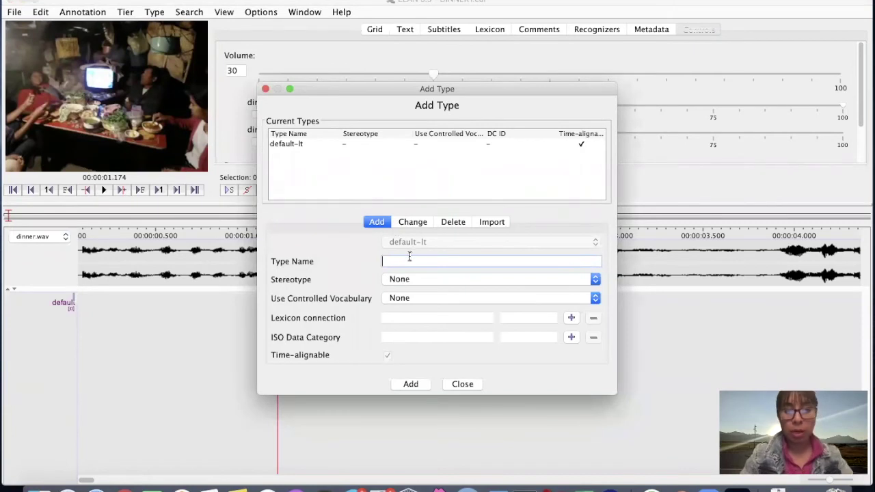
pyautogui.write('transcripcion')
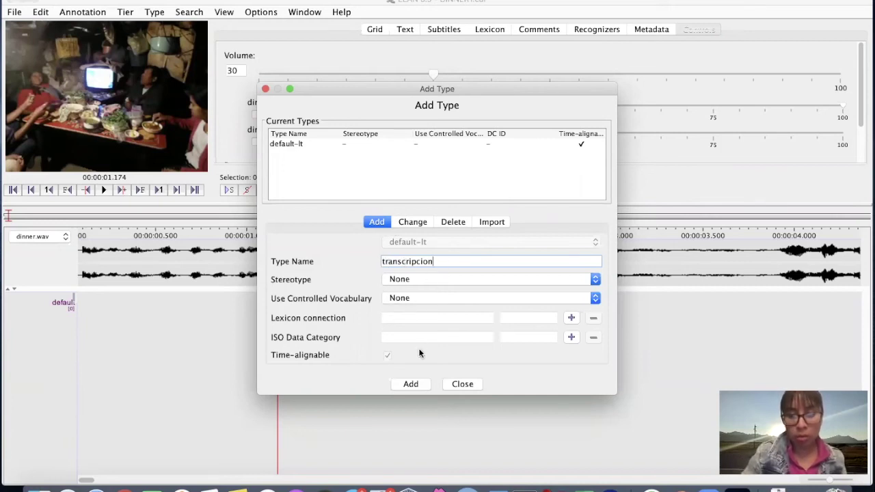
pyautogui.click(411, 385)
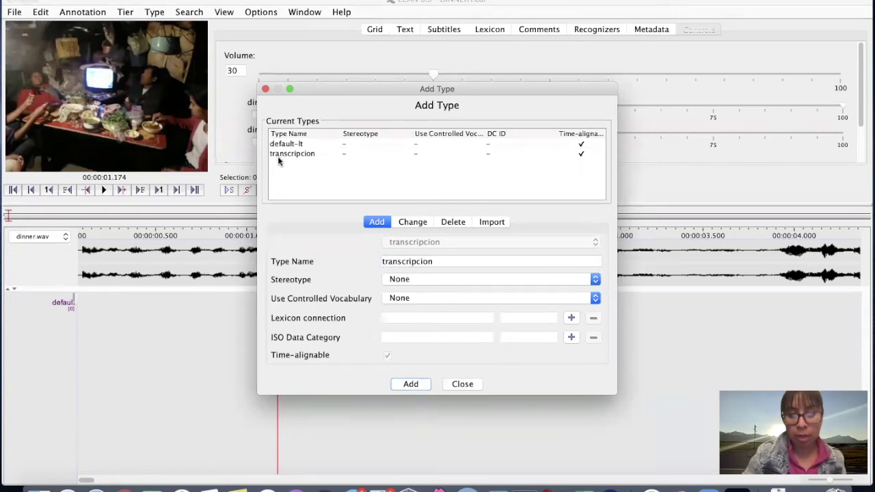
# Add a second tier type named traduccion with the stereotype Symbolic Association.
pyautogui.doubleClick(432, 258)
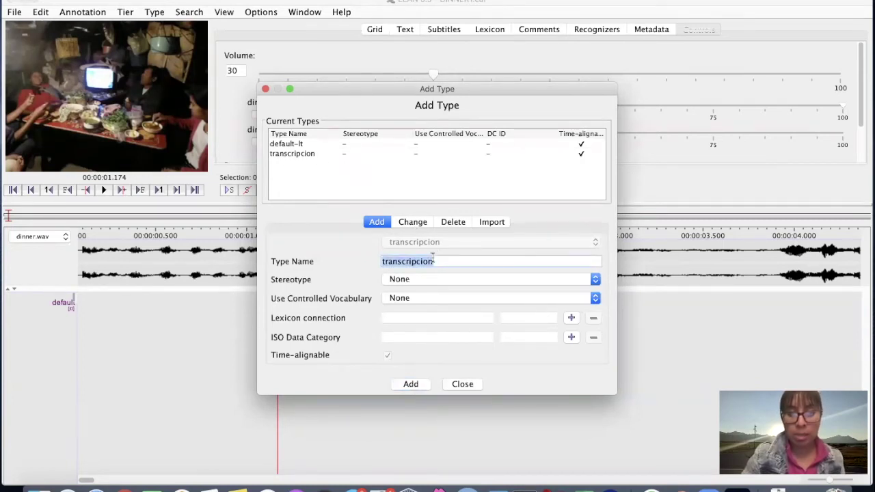
pyautogui.write('traduccio')
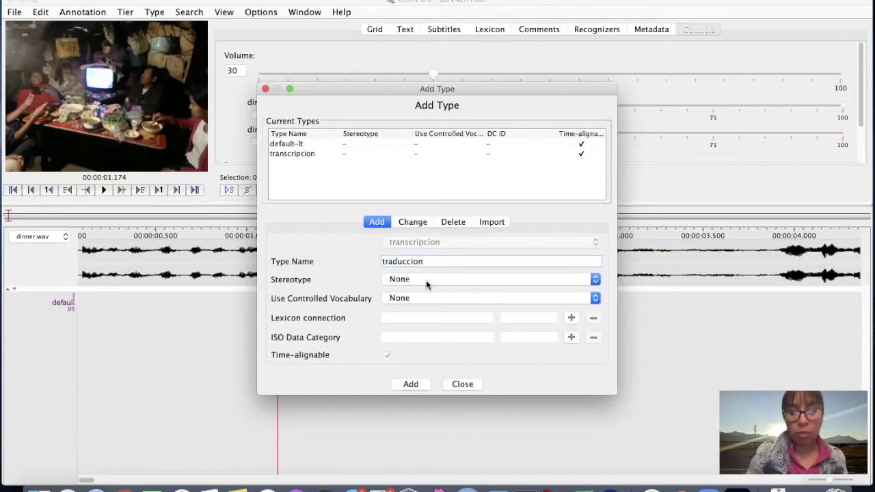
pyautogui.click(428, 280)
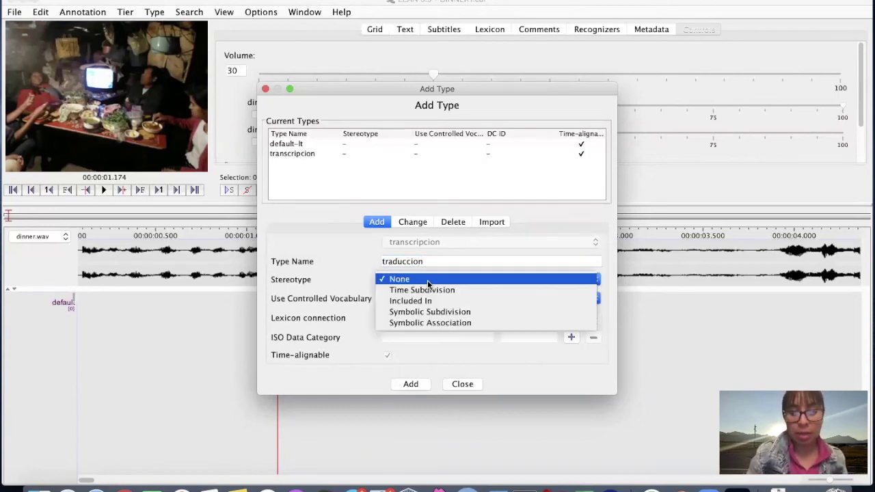
pyautogui.click(428, 322)
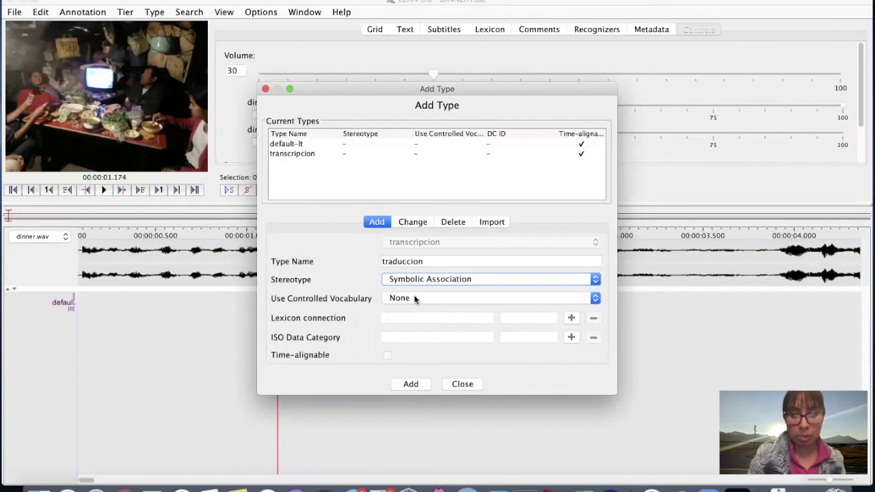
pyautogui.click(413, 384)
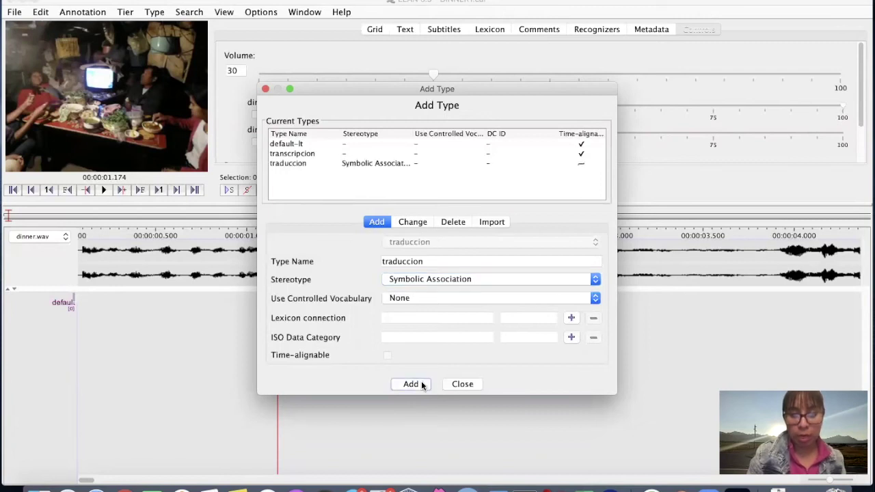
# Add a third tier type named notas with the Symbolic Association stereotype and close the type dialog.
pyautogui.doubleClick(429, 262)
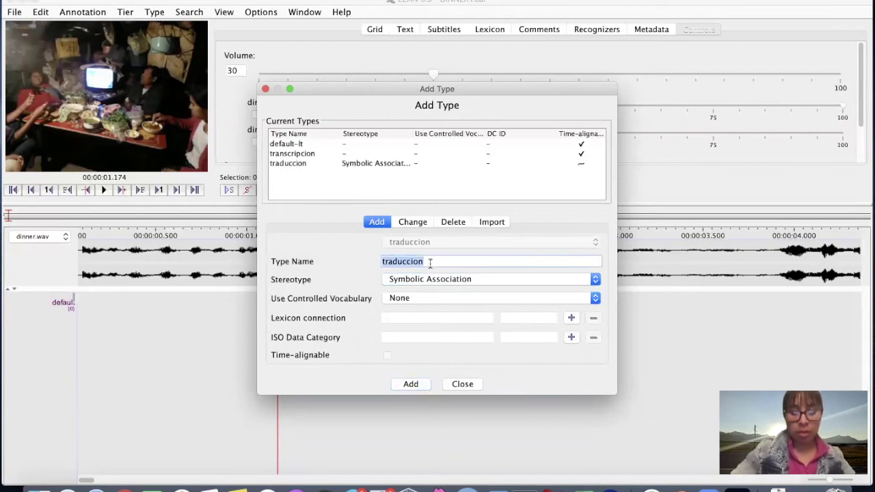
pyautogui.write('tas')
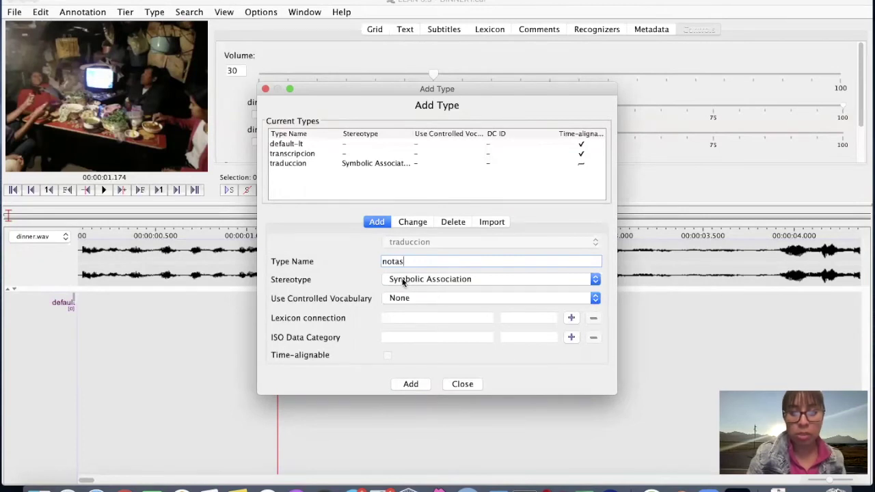
pyautogui.click(413, 384)
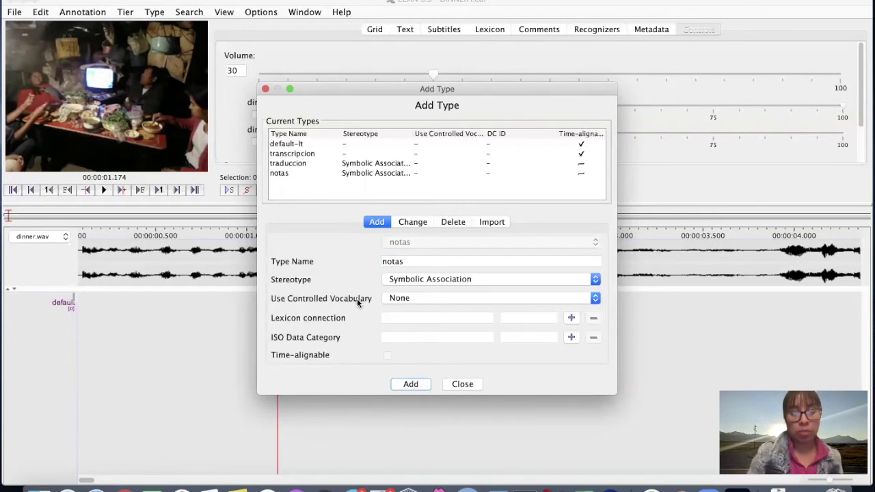
pyautogui.click(266, 89)
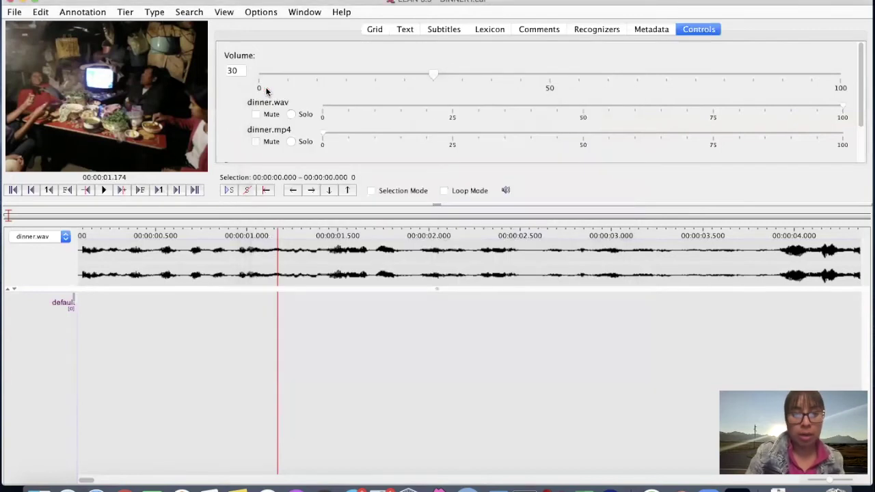
# Add a tier named transcripcionM1 with participant M1, annotator GBL, no parent tier and tier type default-lt.
pyautogui.click(126, 13)
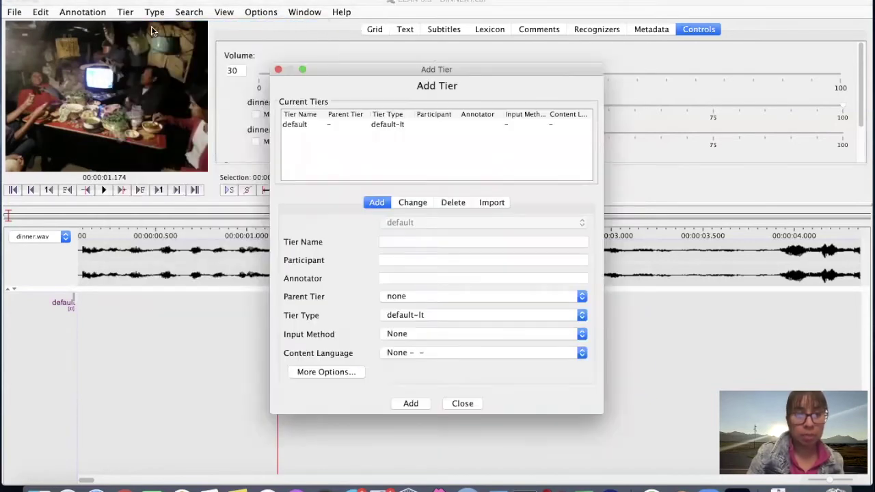
pyautogui.click(151, 28)
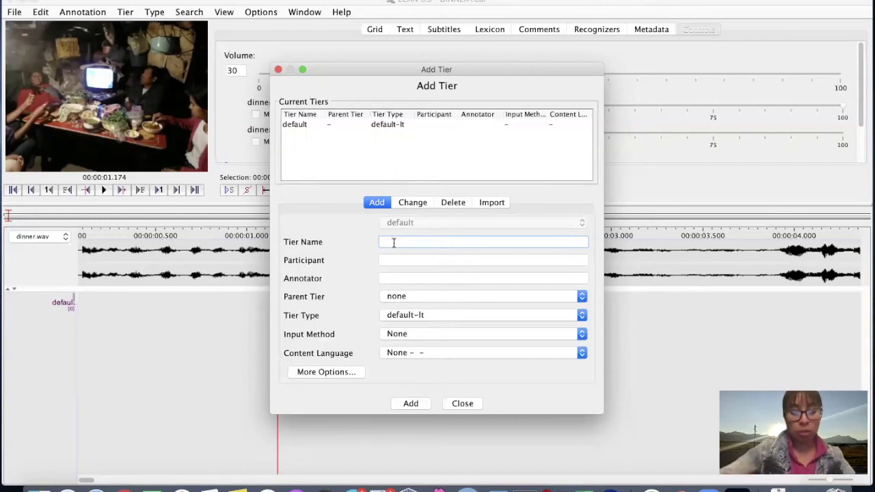
pyautogui.write('t')
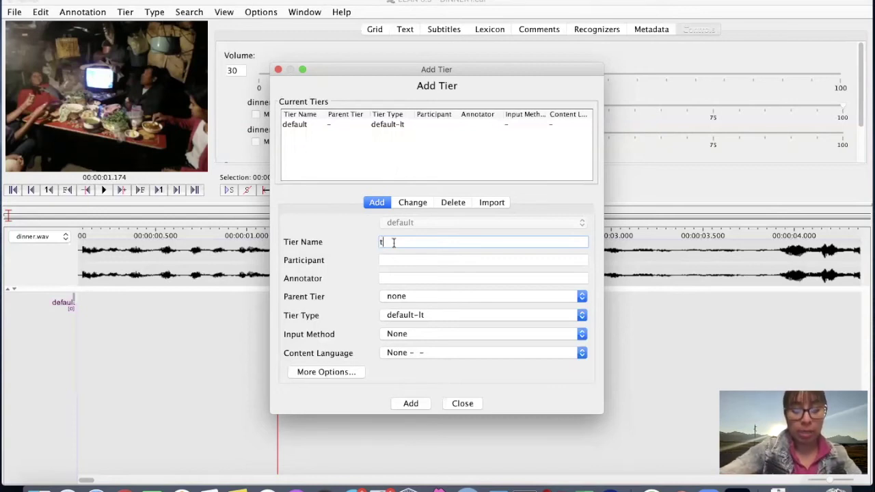
pyautogui.write('ranscripcionM1')
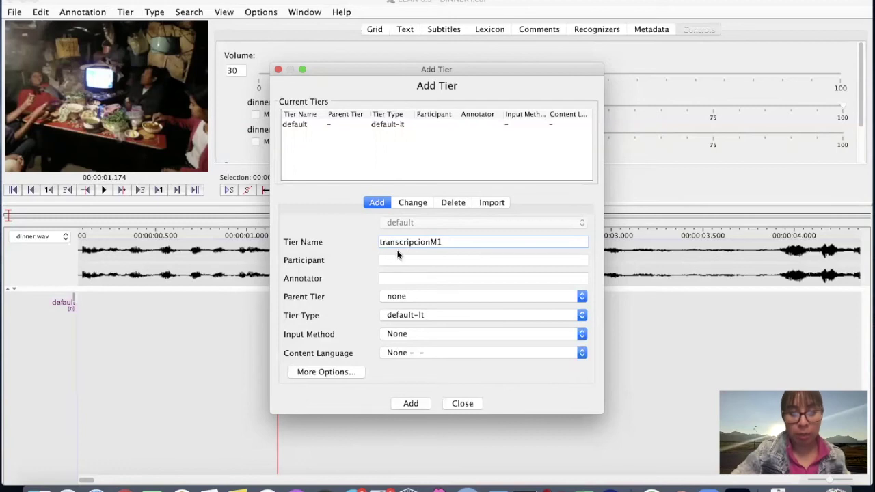
pyautogui.click(400, 259)
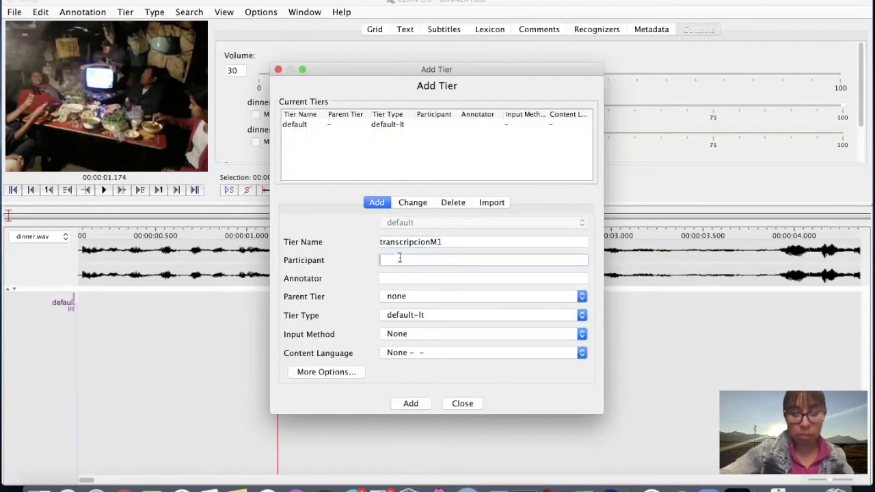
pyautogui.write('M1')
pyautogui.click(400, 272)
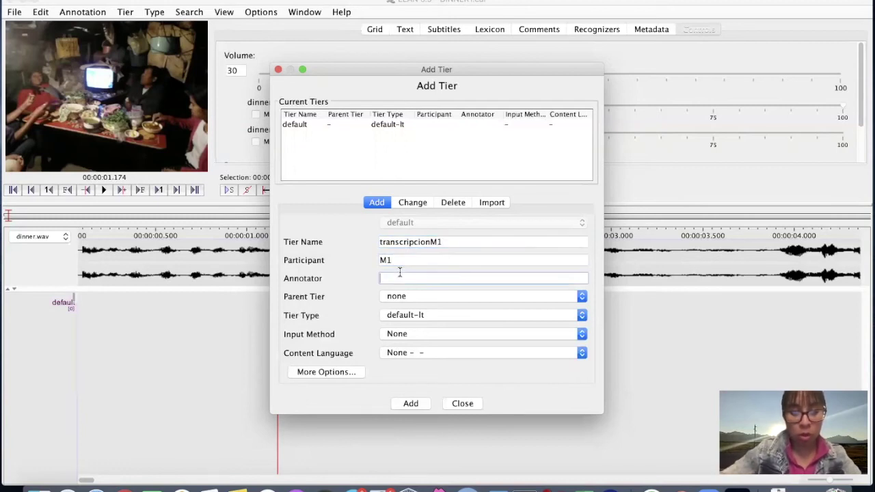
pyautogui.write('GBL')
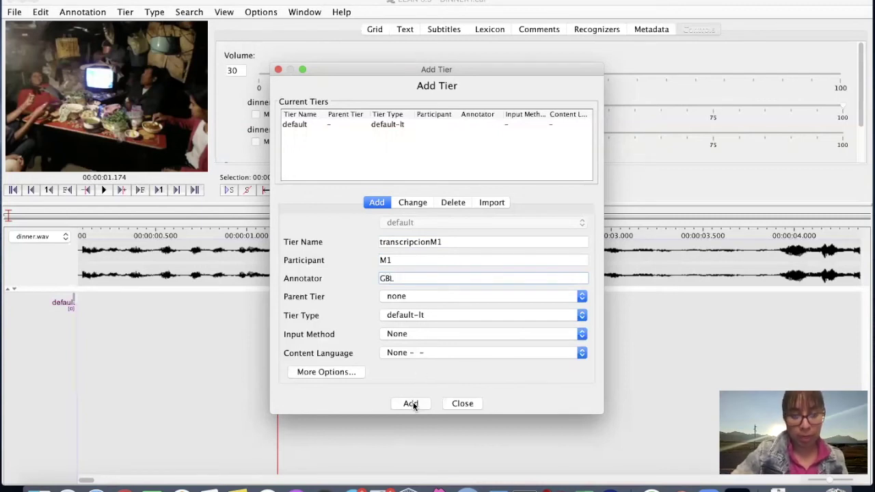
pyautogui.click(413, 404)
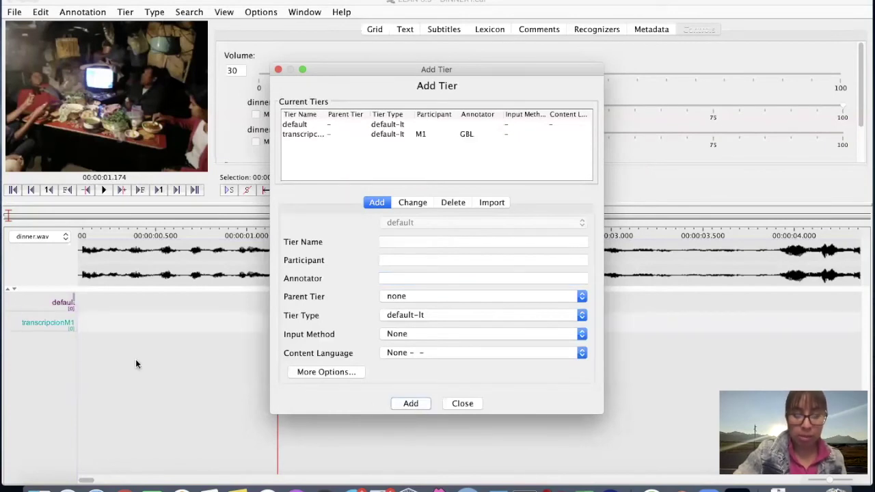
# Name the new tier traduccionM1 and give it participant M1 and annotator GBL.
pyautogui.click(409, 244)
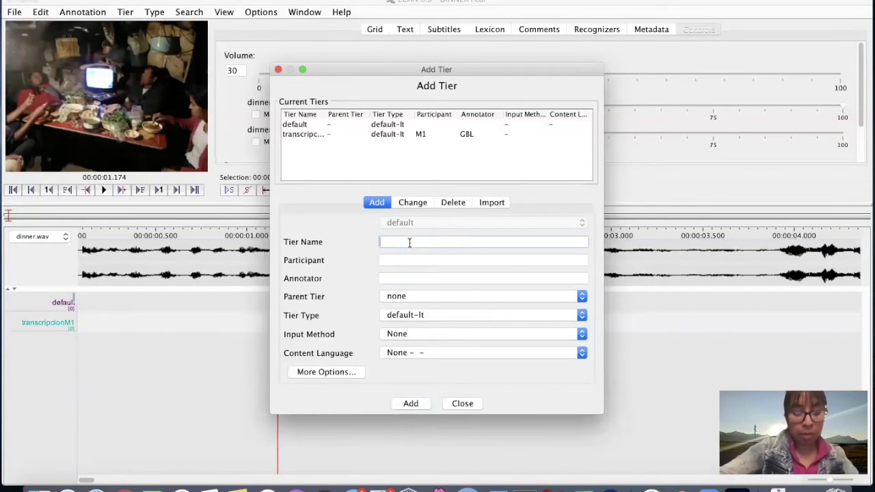
pyautogui.write('traducci')
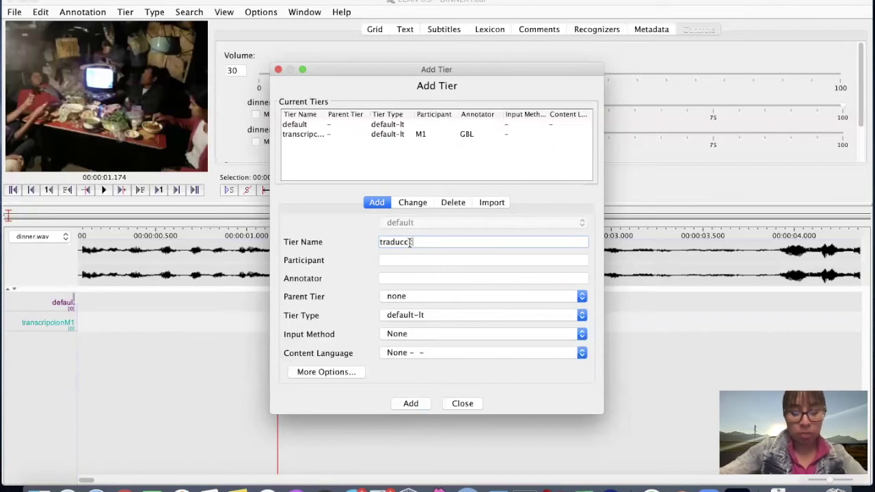
pyautogui.press('BackSpace')
pyautogui.write('ionM1')
pyautogui.click(408, 259)
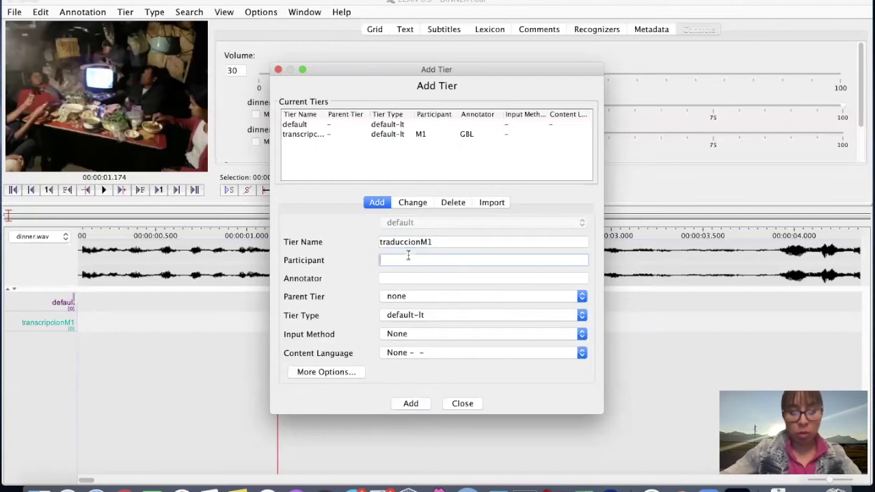
pyautogui.write('M1')
pyautogui.click(403, 277)
pyautogui.write('GBL')
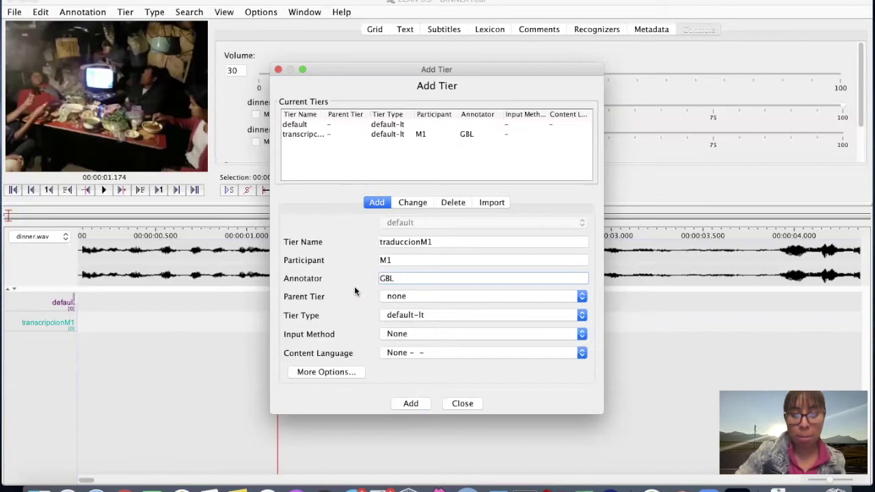
# Set the new translation tier's parent to transcripcionM1 and its tier type to traduccion, and add it.
pyautogui.click(402, 299)
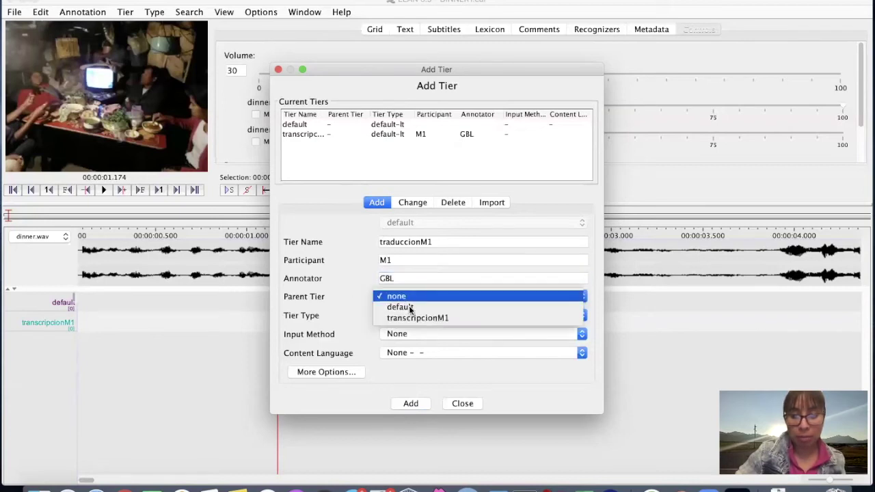
pyautogui.click(417, 318)
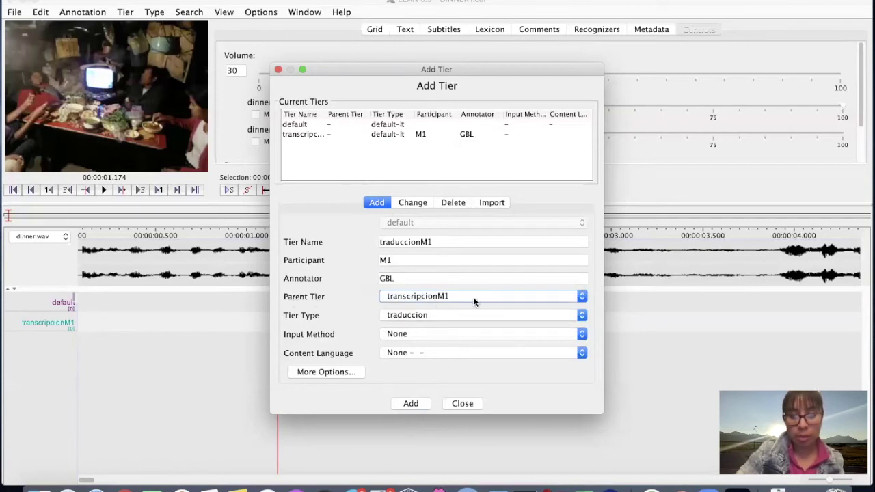
pyautogui.click(424, 315)
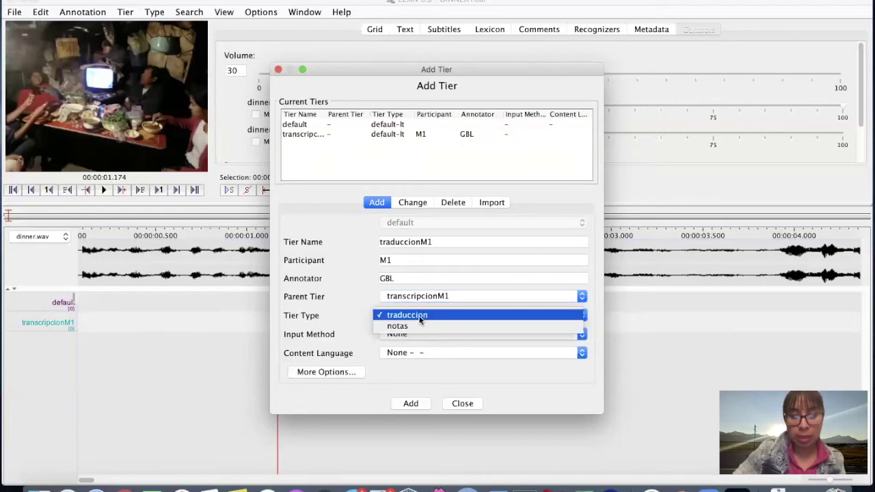
pyautogui.click(420, 317)
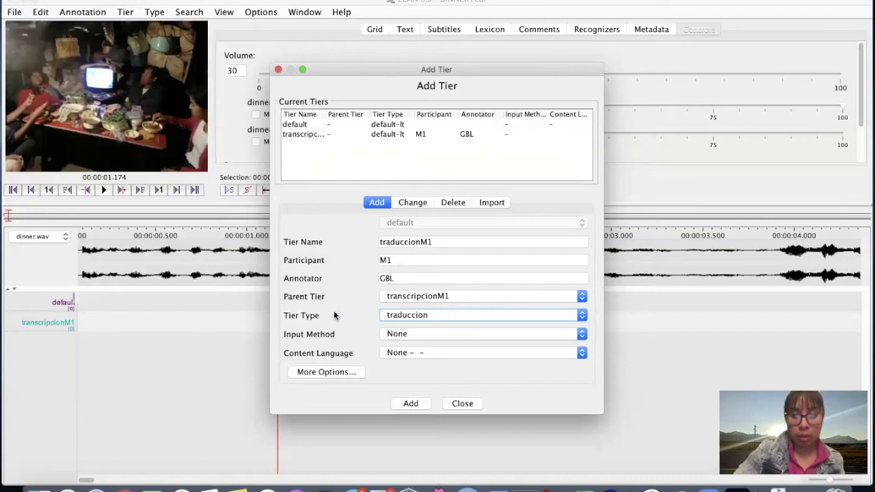
pyautogui.click(411, 404)
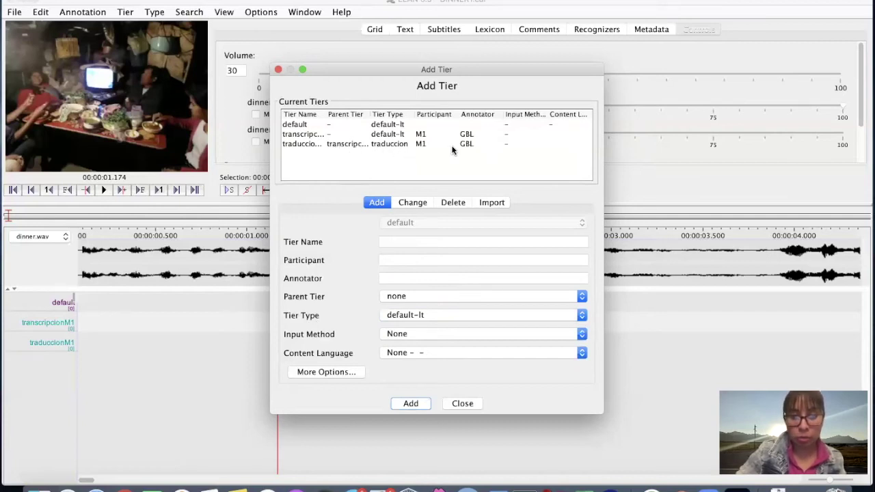
# Name another new tier notasM1 and give it participant M1 and annotator GBL.
pyautogui.click(387, 244)
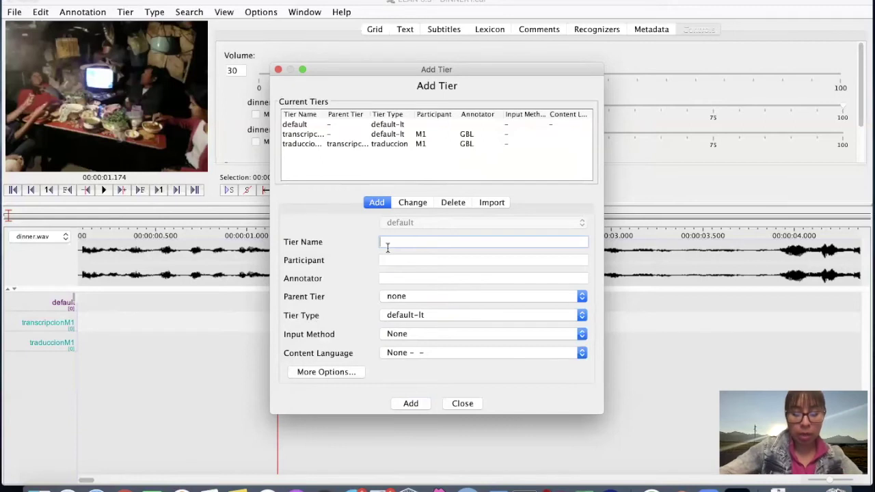
pyautogui.write('notas')
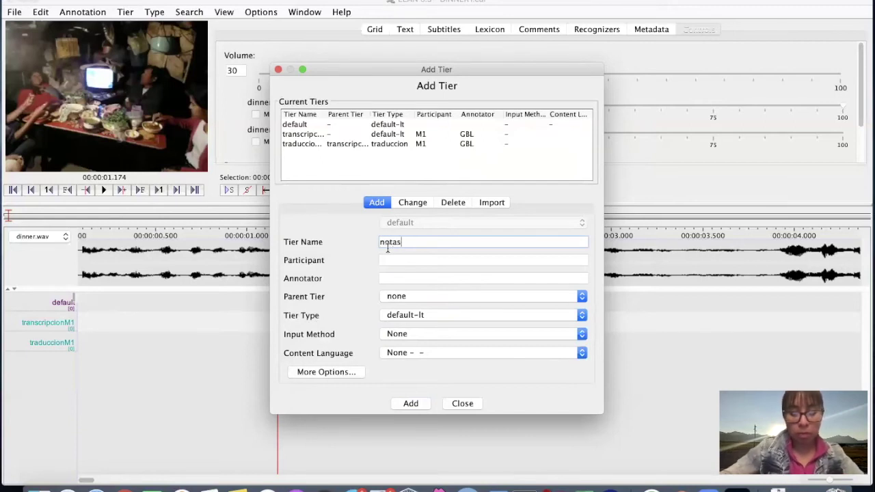
pyautogui.write('M1')
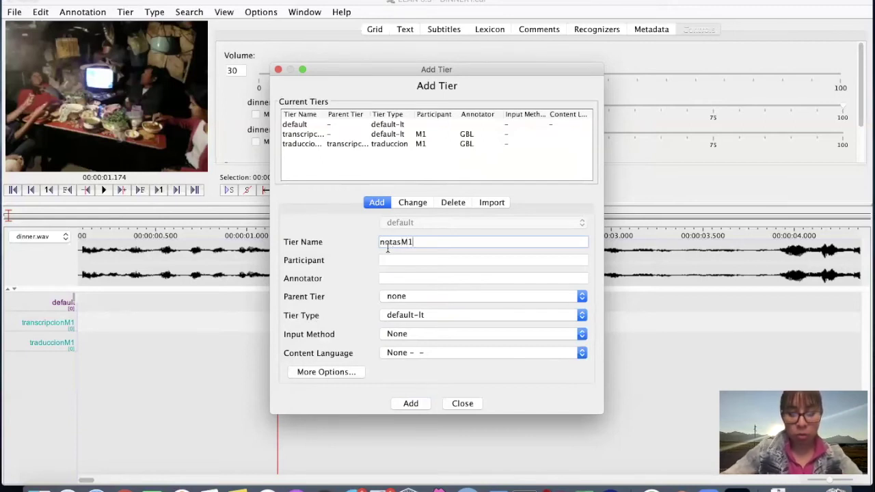
pyautogui.click(391, 266)
pyautogui.write('M1')
pyautogui.click(394, 278)
pyautogui.write('GBL')
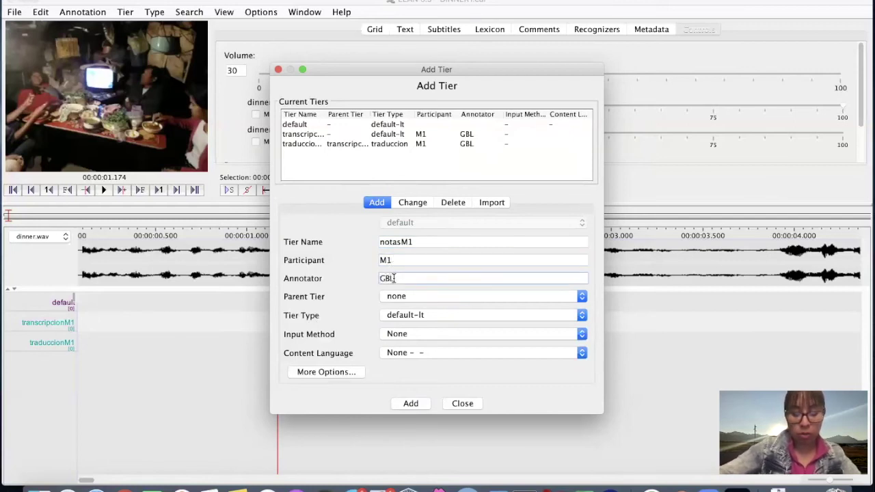
# Set the notes tier's parent to transcripcionM1 and its type to notas, add it and close the tier dialog.
pyautogui.click(398, 296)
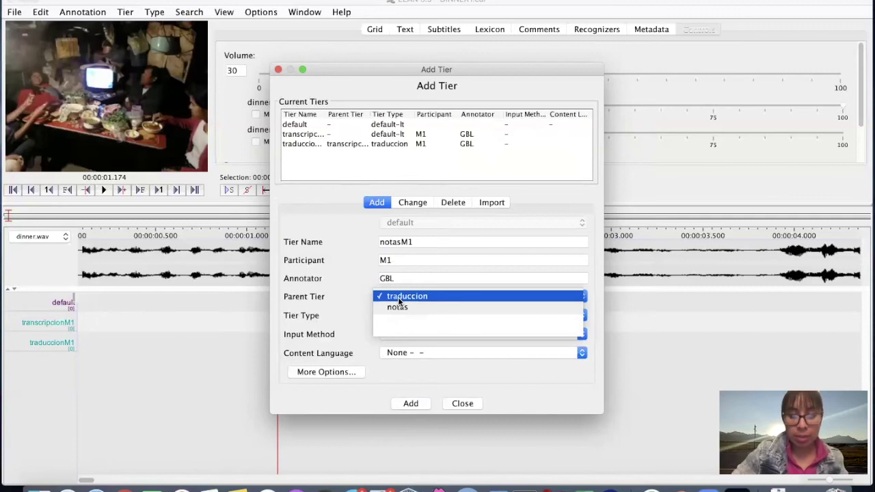
pyautogui.click(357, 292)
pyautogui.click(397, 298)
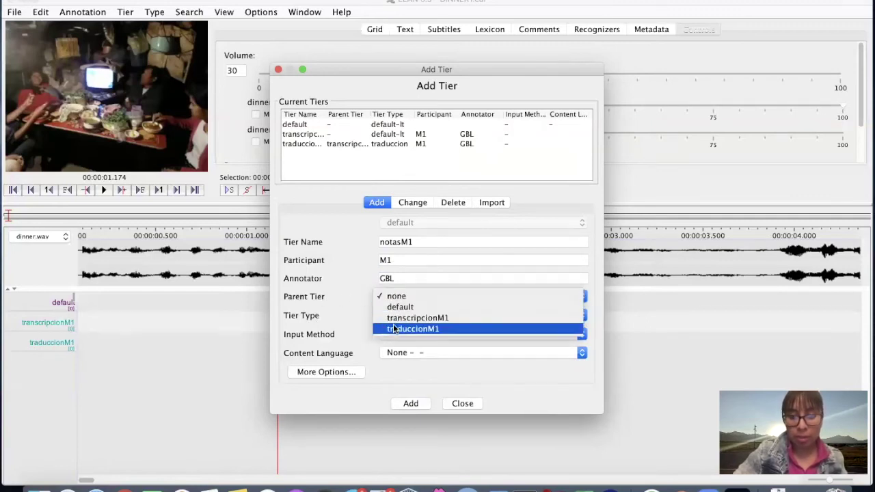
pyautogui.click(414, 319)
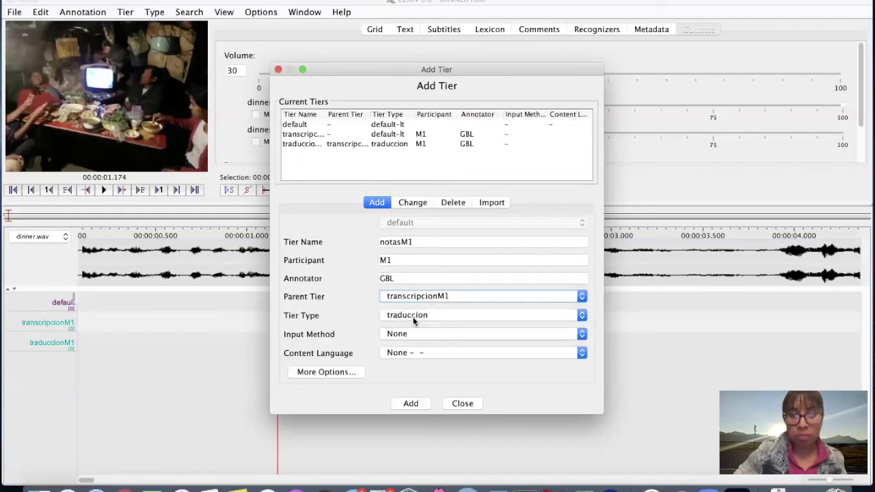
pyautogui.click(425, 317)
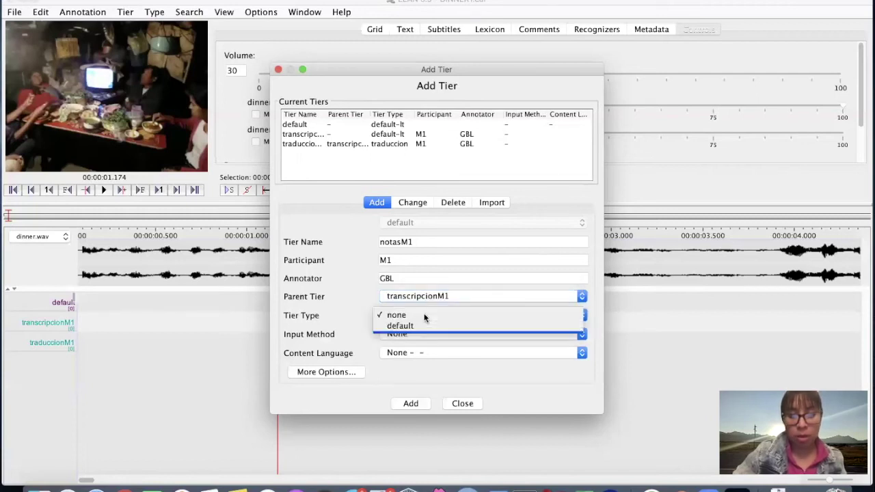
pyautogui.click(407, 326)
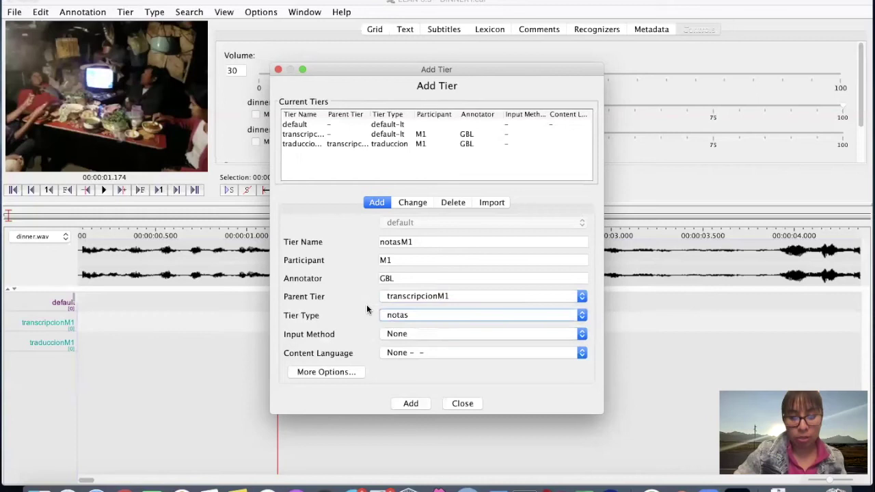
pyautogui.click(410, 404)
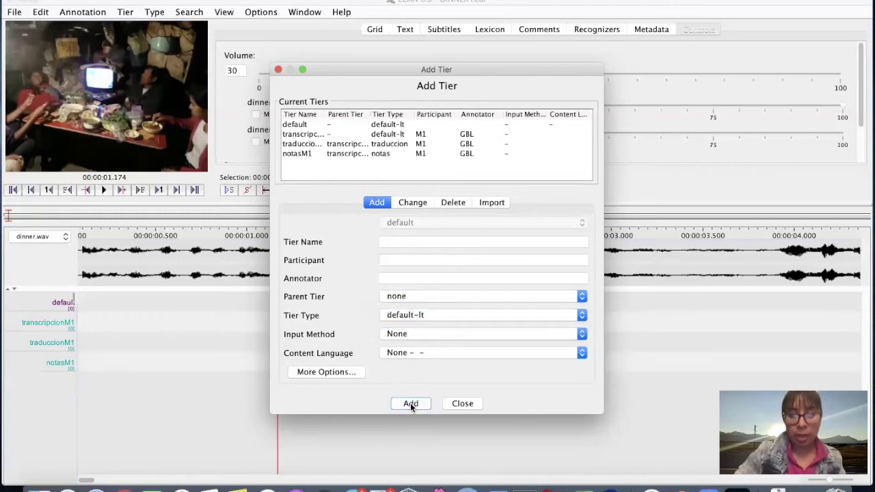
pyautogui.click(279, 70)
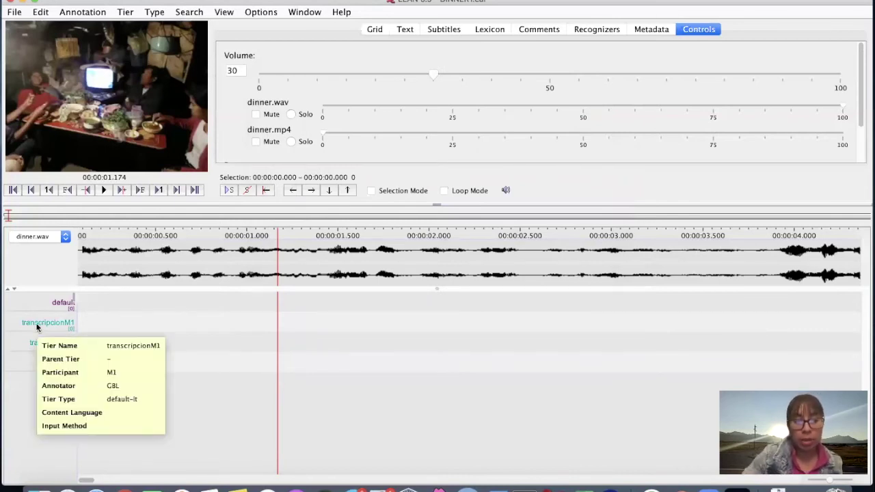
# Sort the timeline's tiers by hierarchy.
pyautogui.moveTo(45, 327)
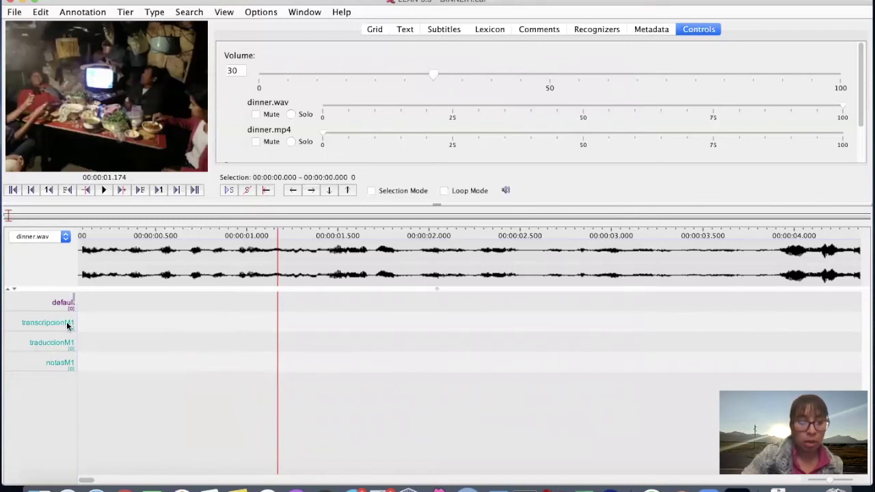
pyautogui.rightClick(66, 323)
pyautogui.moveTo(102, 313)
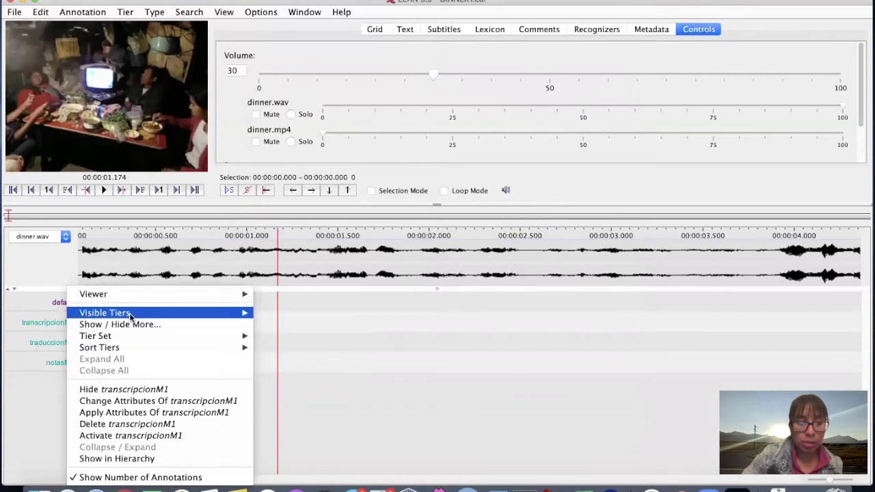
pyautogui.moveTo(132, 335)
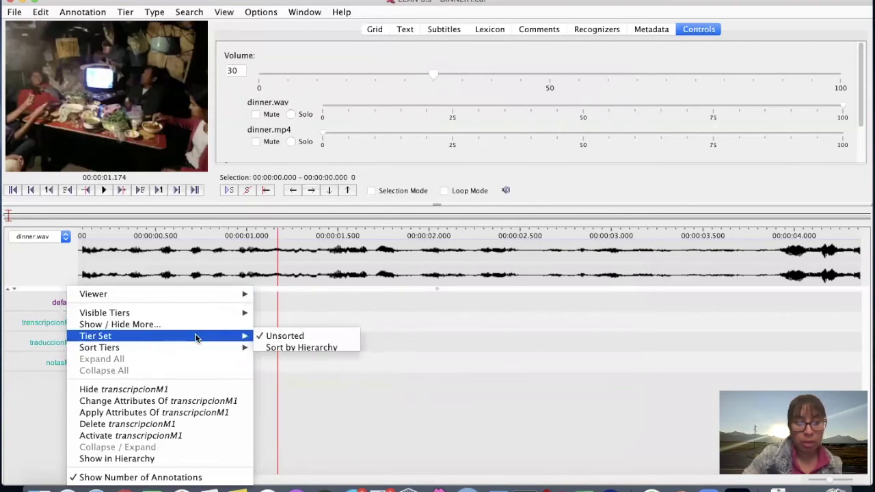
pyautogui.moveTo(246, 337)
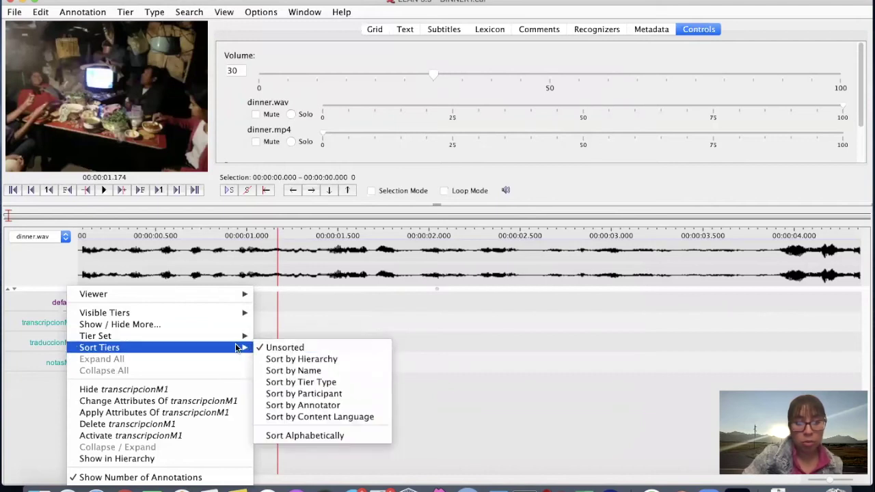
pyautogui.click(313, 360)
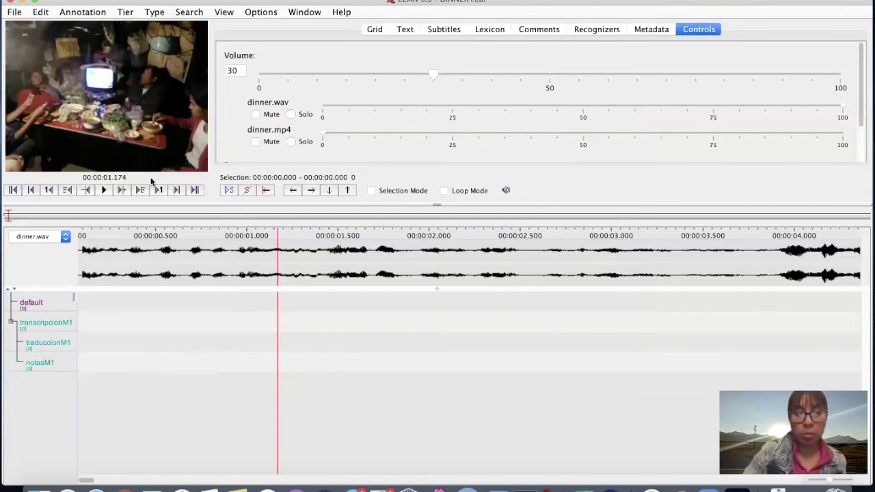
# Copy the transcripcionM1 tier with its depending tiers as an independent tier without a parent, keeping tier type default-lt.
pyautogui.click(126, 12)
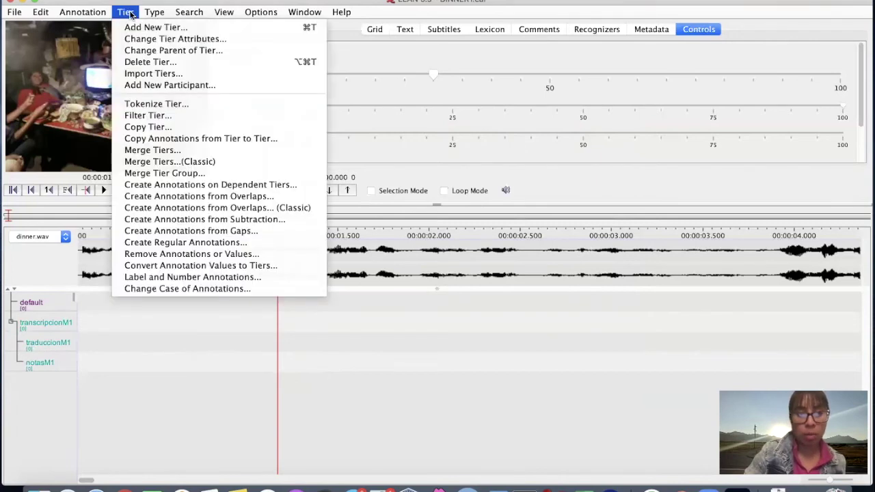
pyautogui.click(166, 127)
pyautogui.click(337, 222)
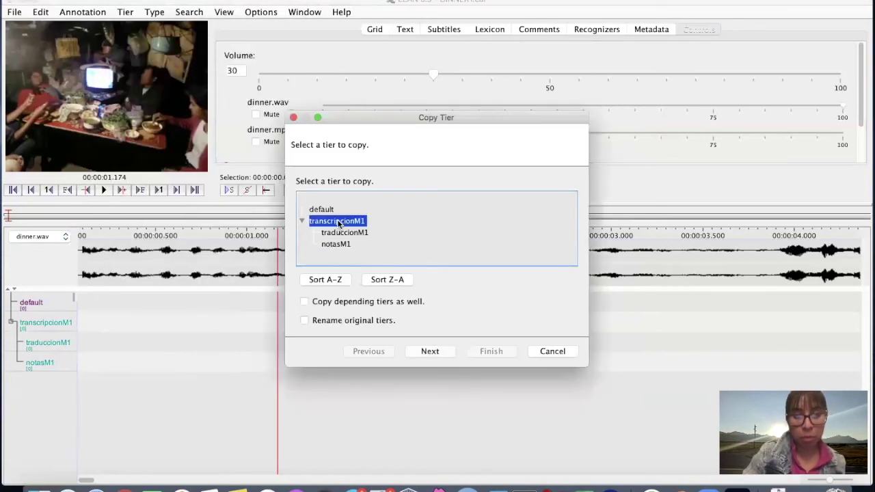
pyautogui.click(304, 304)
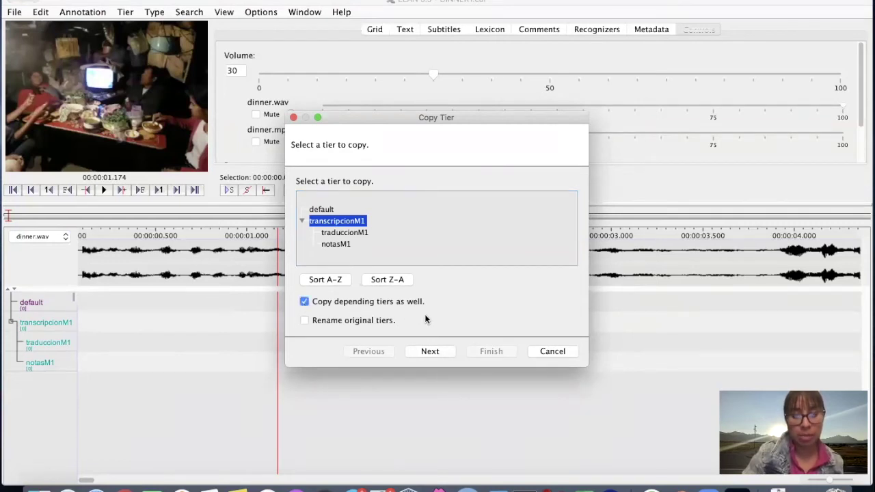
pyautogui.click(429, 352)
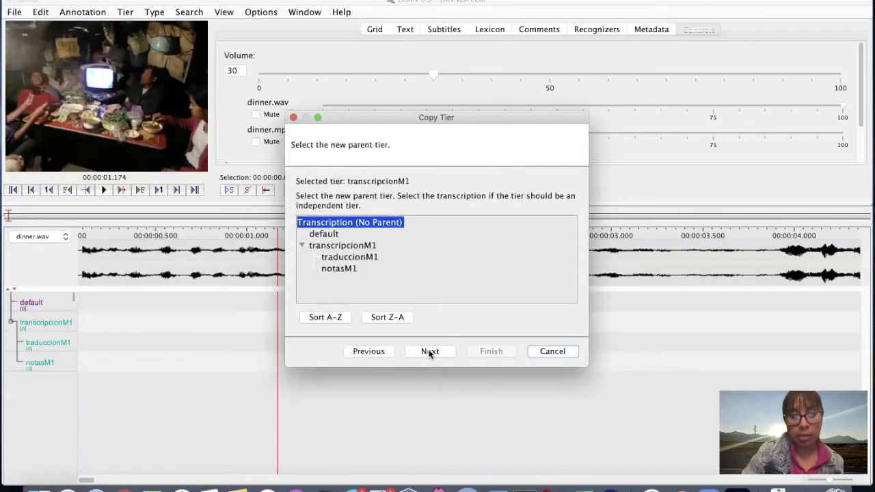
pyautogui.click(430, 352)
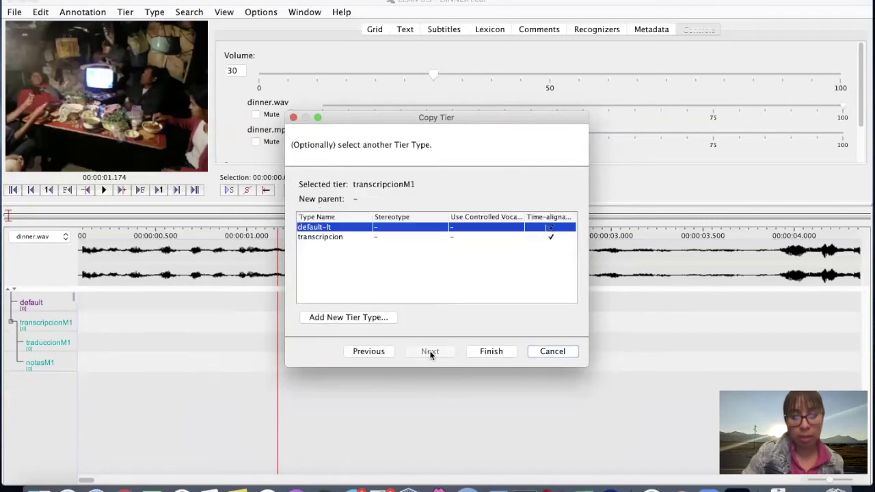
pyautogui.click(483, 352)
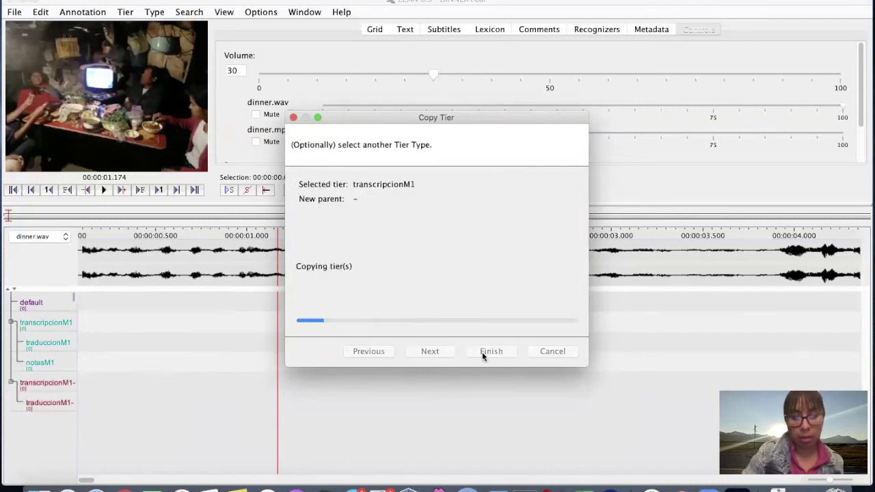
pyautogui.click(492, 284)
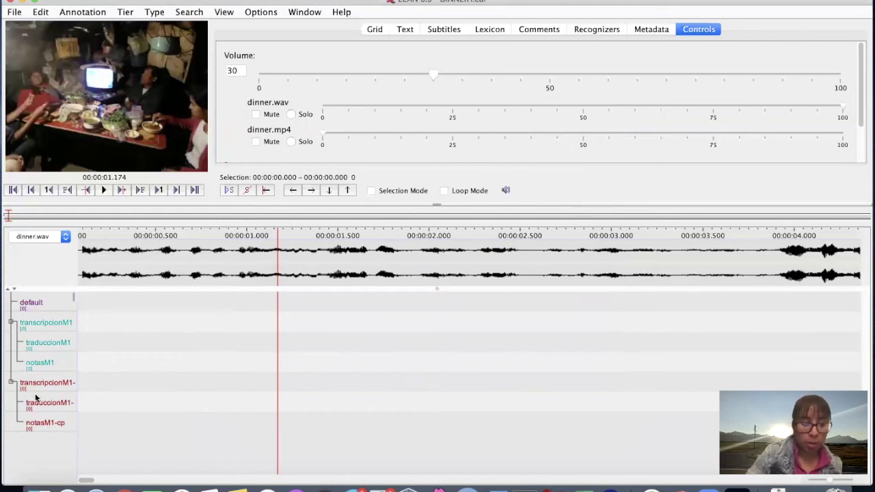
# Change the attributes of tier transcripcionM1-cp, renaming it transcripcionM2 and setting its participant to M2.
pyautogui.click(133, 374)
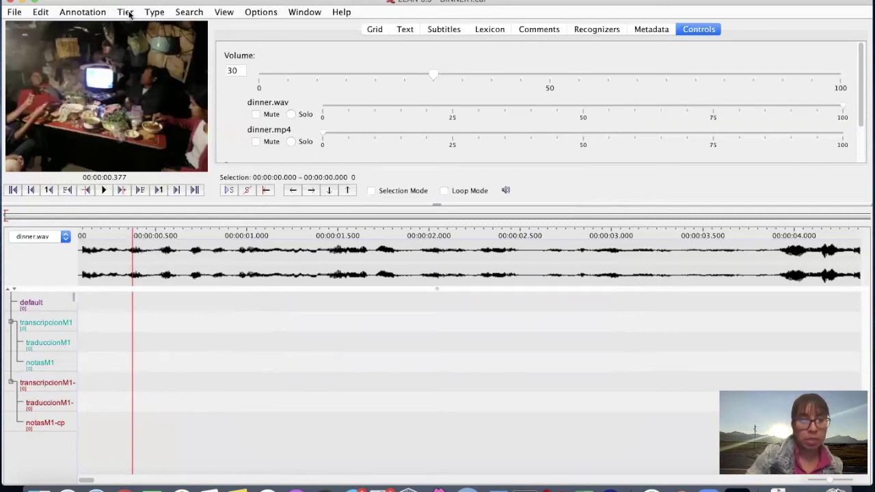
pyautogui.click(126, 12)
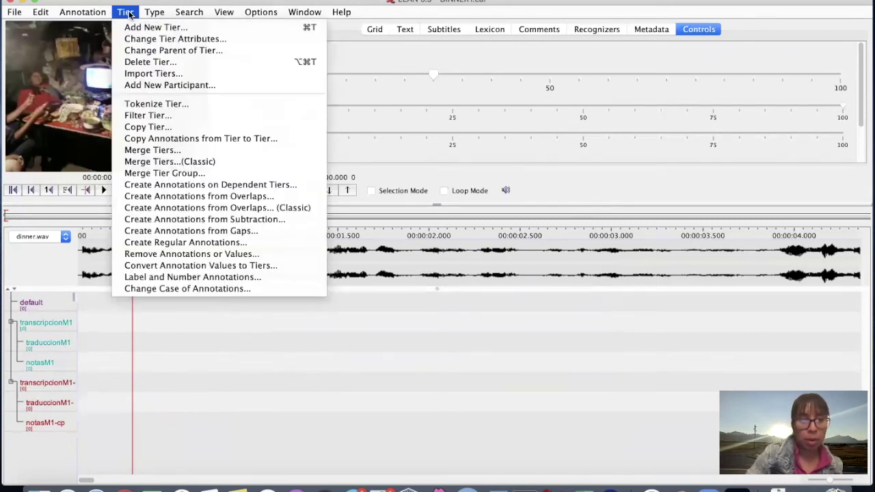
pyautogui.click(159, 39)
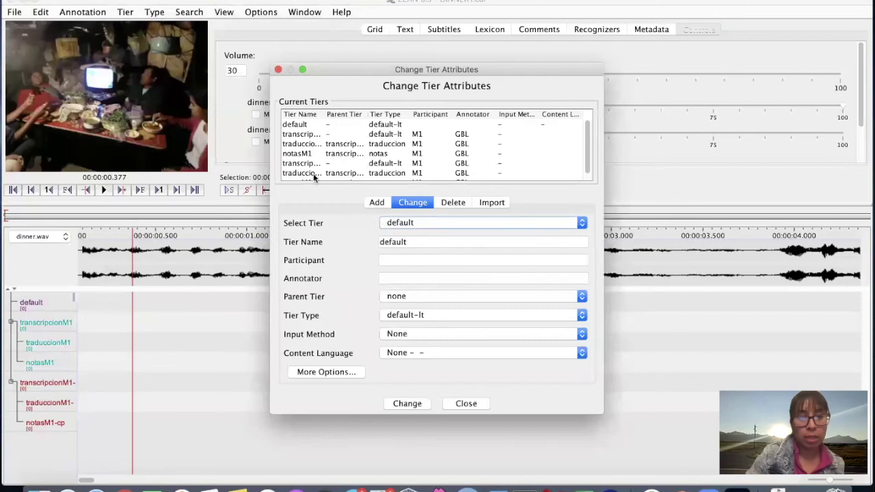
pyautogui.scroll(-1, 364, 161)
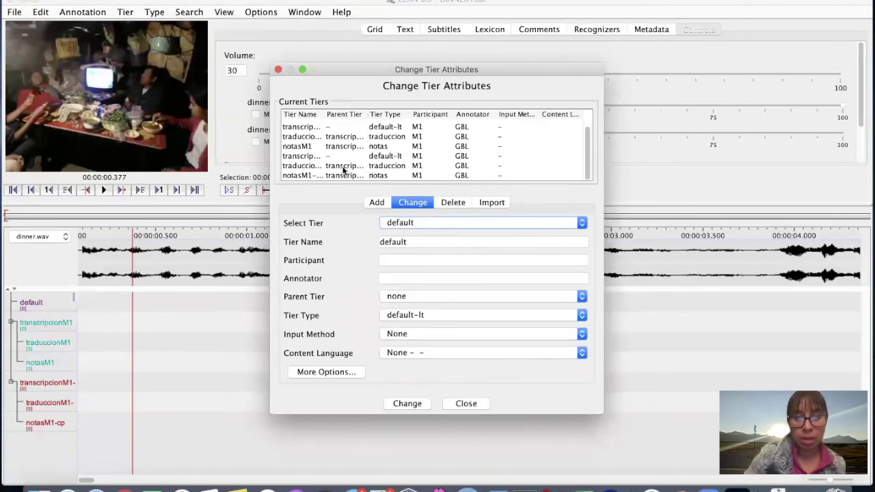
pyautogui.click(328, 155)
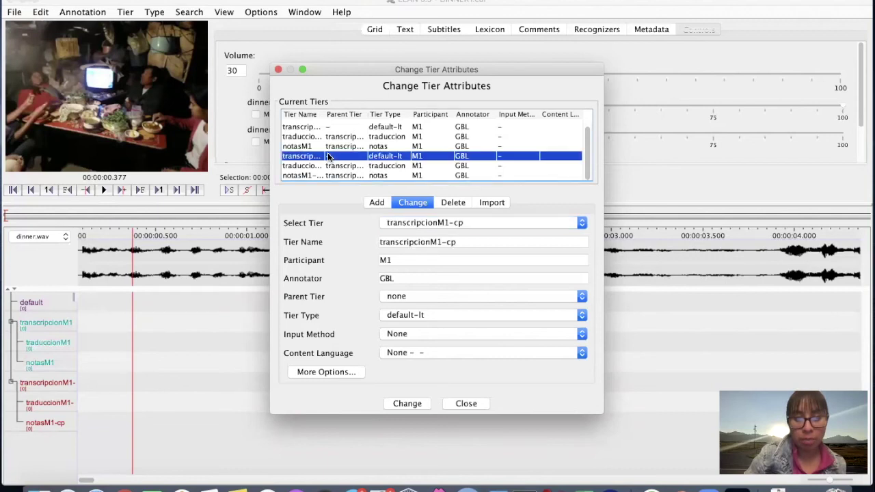
pyautogui.click(465, 225)
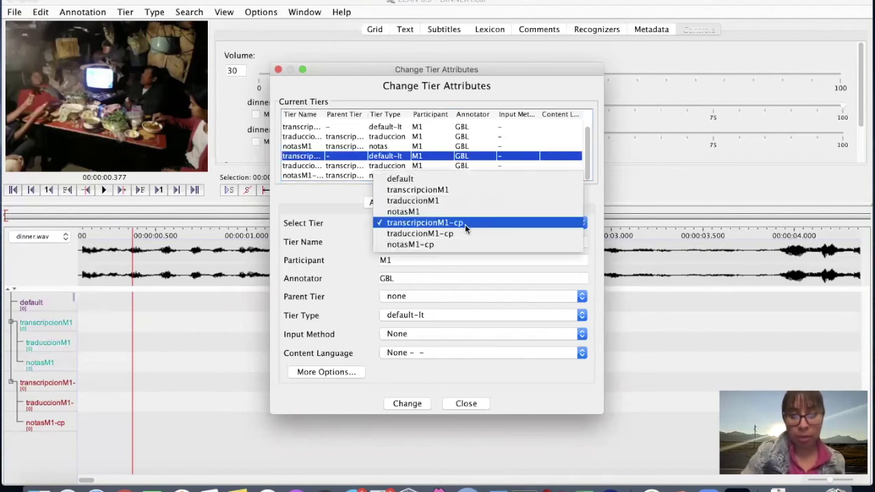
pyautogui.click(453, 255)
pyautogui.click(456, 241)
pyautogui.click(478, 224)
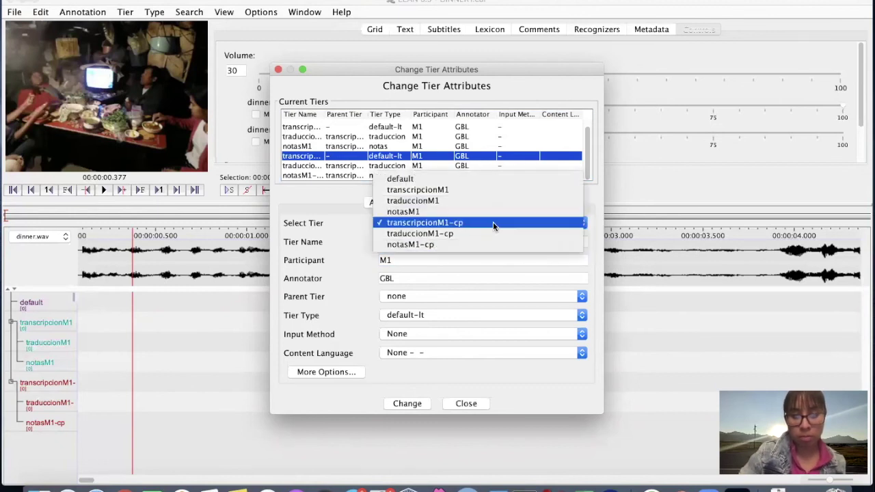
pyautogui.click(493, 222)
pyautogui.click(475, 242)
pyautogui.press('BackSpace')
pyautogui.press('BackSpace')
pyautogui.press('BackSpace')
pyautogui.press('BackSpace')
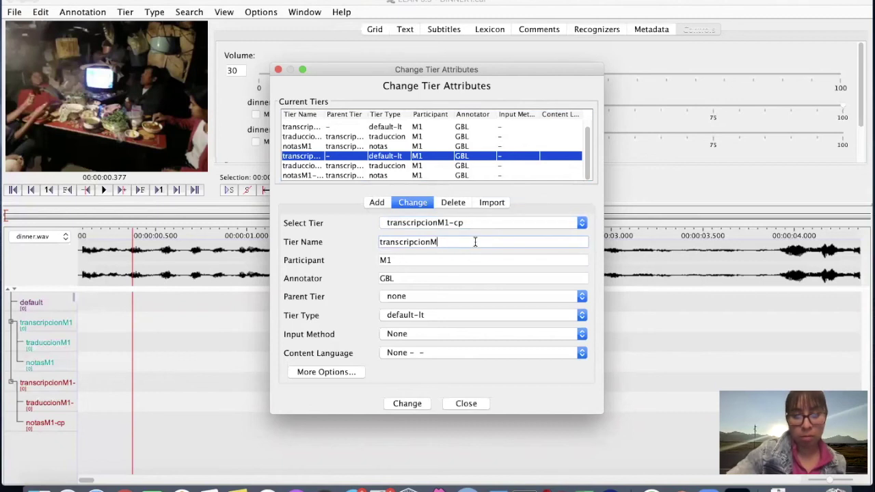
pyautogui.write('2')
pyautogui.click(428, 259)
pyautogui.press('BackSpace')
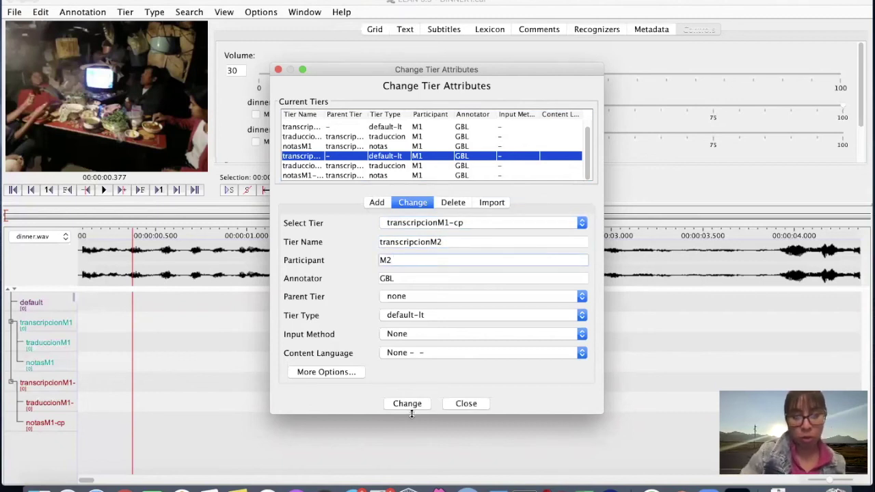
pyautogui.click(419, 406)
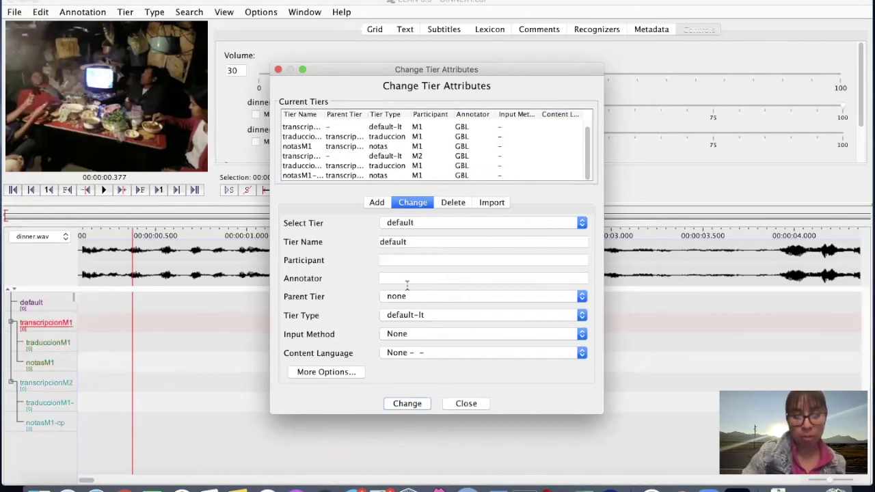
# Rename tier traduccionM1-cp as traduccionM2, set its participant to M2 and apply the change.
pyautogui.click(390, 166)
pyautogui.click(451, 243)
pyautogui.press('BackSpace')
pyautogui.press('BackSpace')
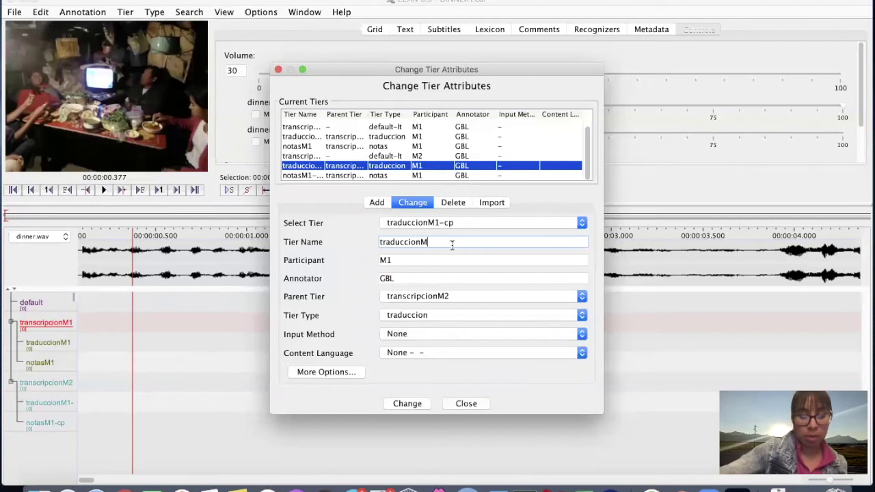
pyautogui.click(432, 260)
pyautogui.press('BackSpace')
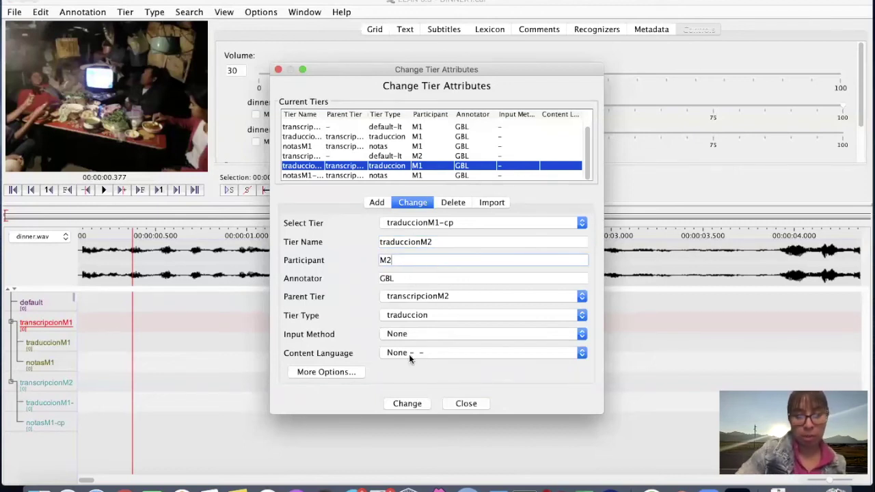
pyautogui.click(411, 404)
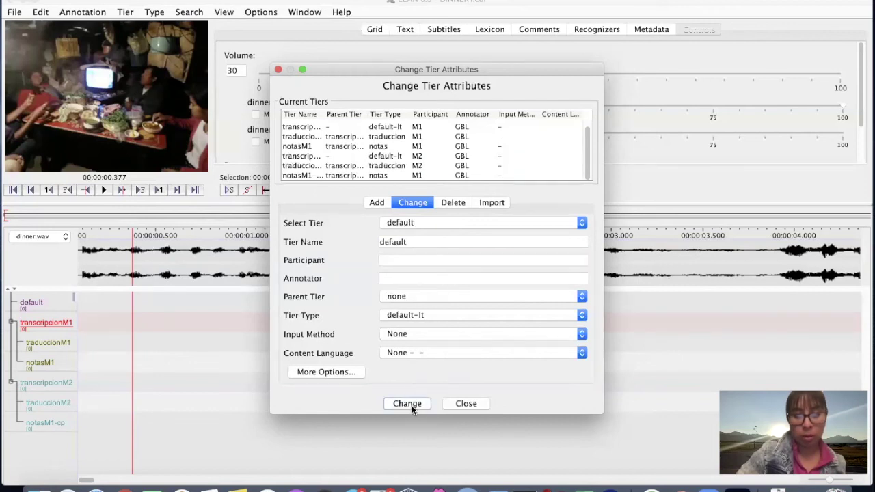
# Rename tier notasM1-cp as notasM2 with participant M2, apply the change and close the tier attributes dialog.
pyautogui.click(418, 175)
pyautogui.click(433, 241)
pyautogui.press('BackSpace')
pyautogui.press('BackSpace')
pyautogui.write('2')
pyautogui.click(417, 263)
pyautogui.press('BackSpace')
pyautogui.write('2')
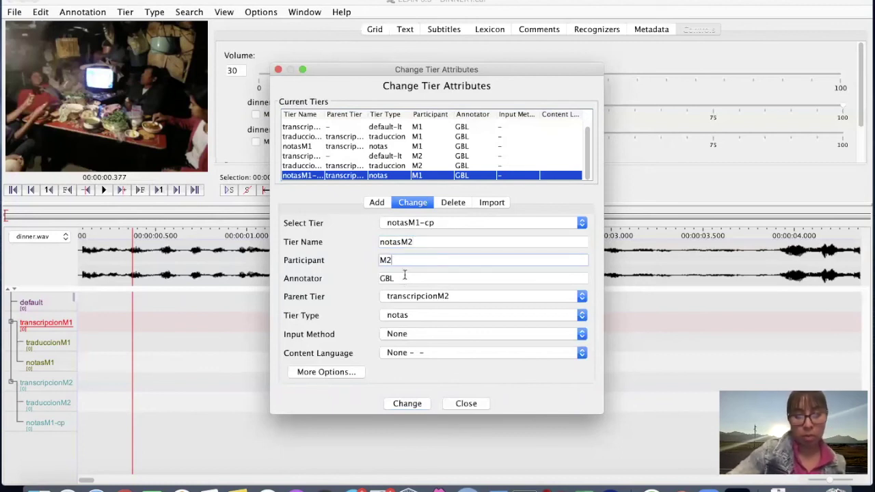
pyautogui.click(407, 404)
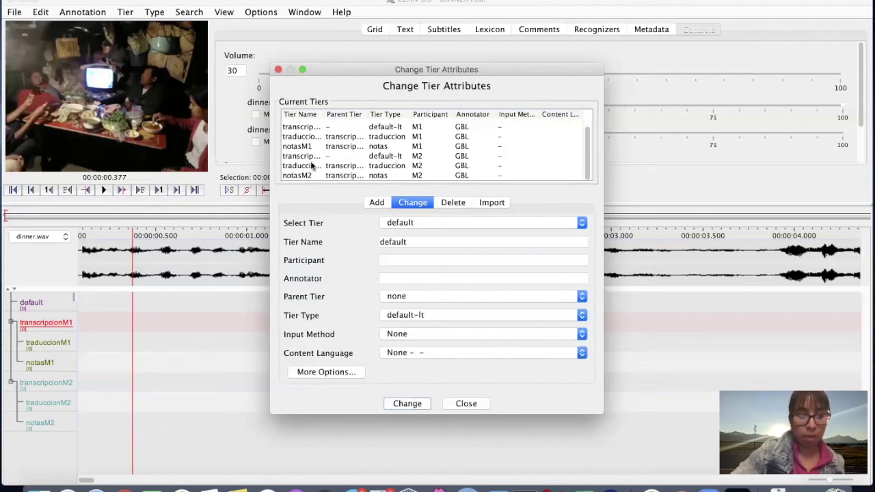
pyautogui.click(463, 403)
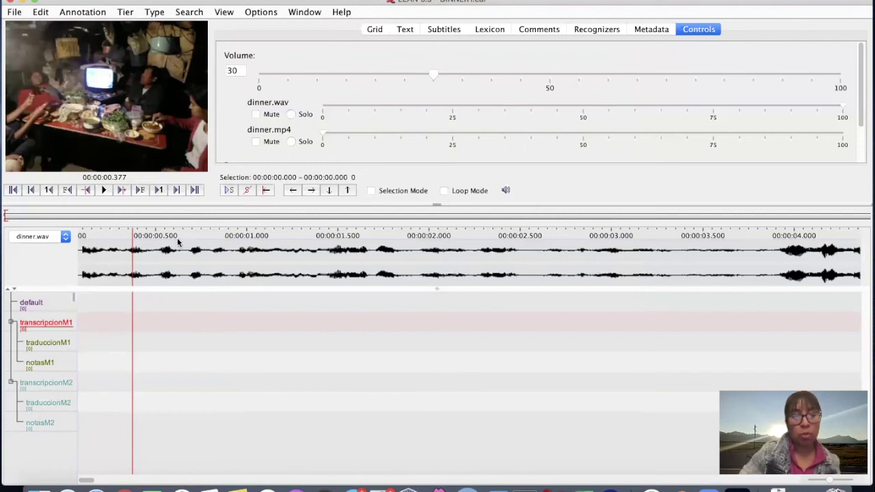
# Increase the height of the waveform area so that the audio signal is drawn larger.
pyautogui.click(96, 327)
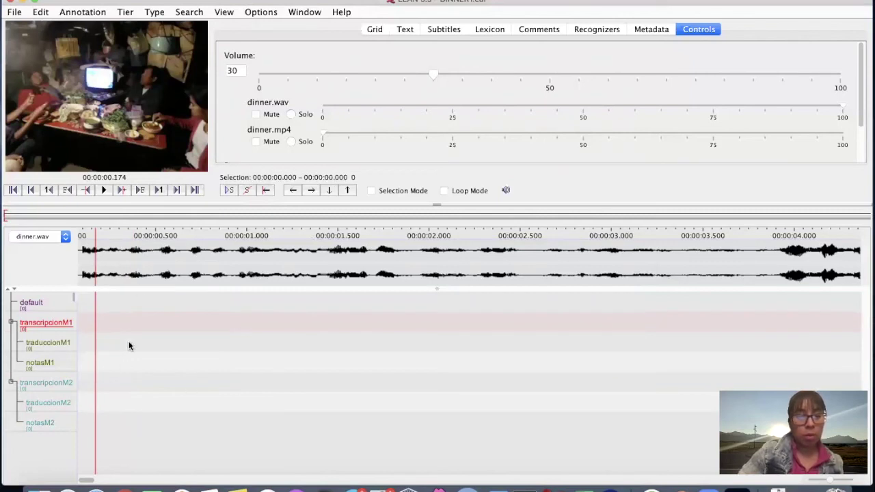
pyautogui.click(106, 318)
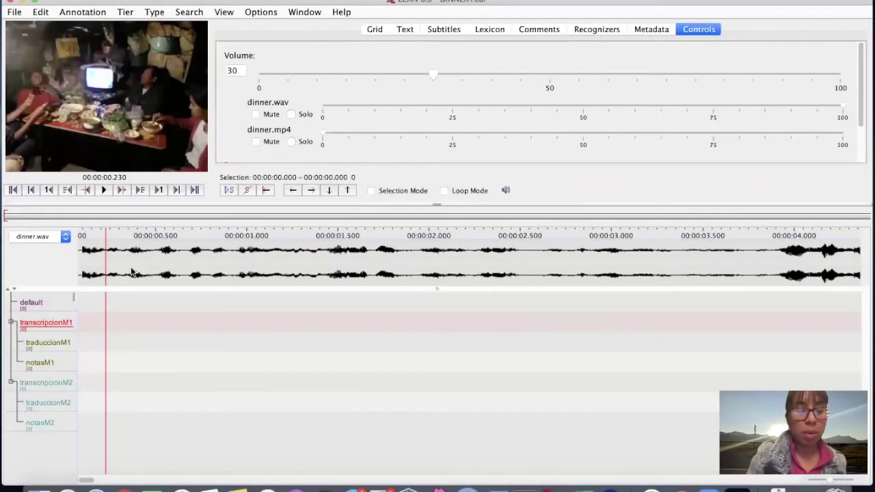
pyautogui.click(103, 251)
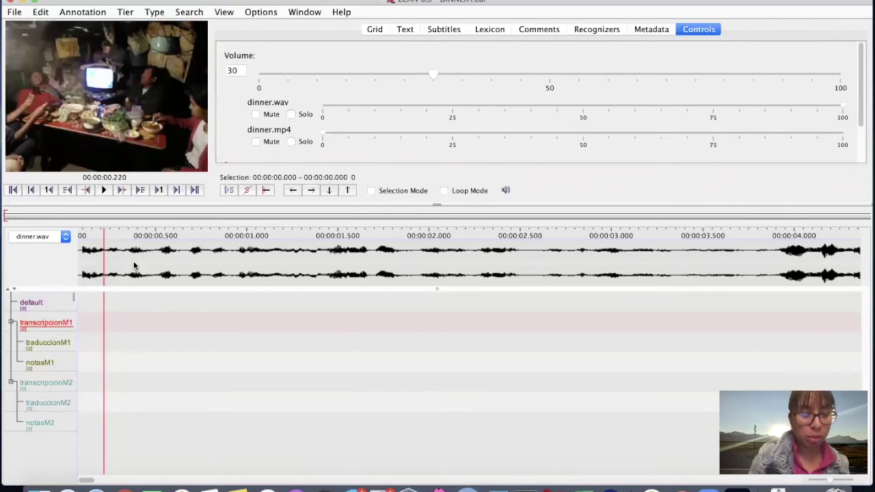
pyautogui.moveTo(437, 289); pyautogui.dragTo(432, 339)
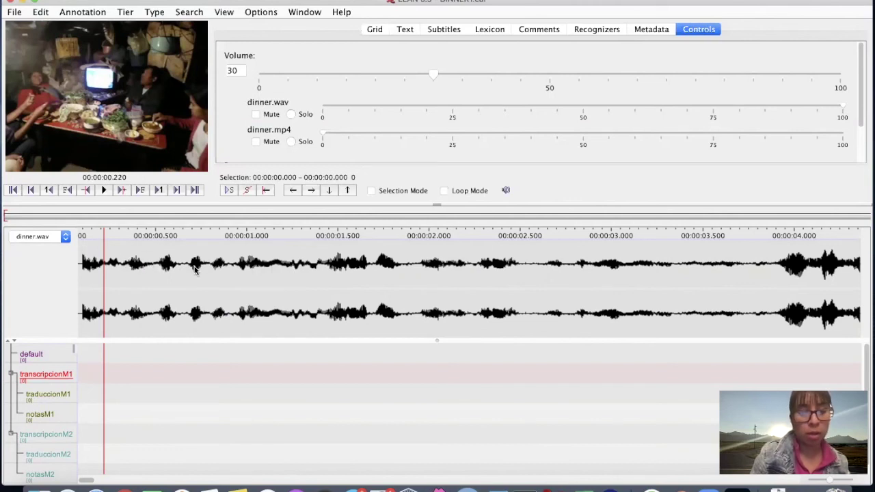
# Create an empty annotation on transcripcionM1 spanning about 0.94 to 1.38 seconds.
pyautogui.moveTo(235, 260); pyautogui.dragTo(316, 262)
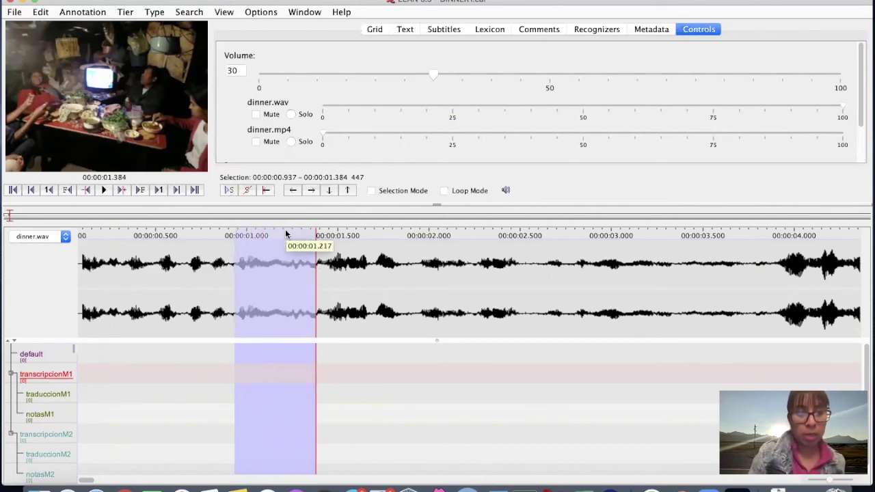
pyautogui.hscroll(-2, 204, 403)
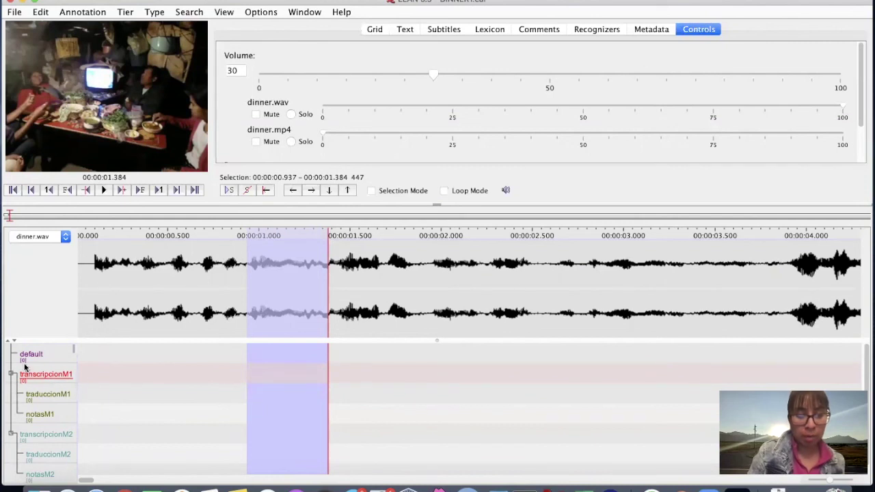
pyautogui.doubleClick(256, 374)
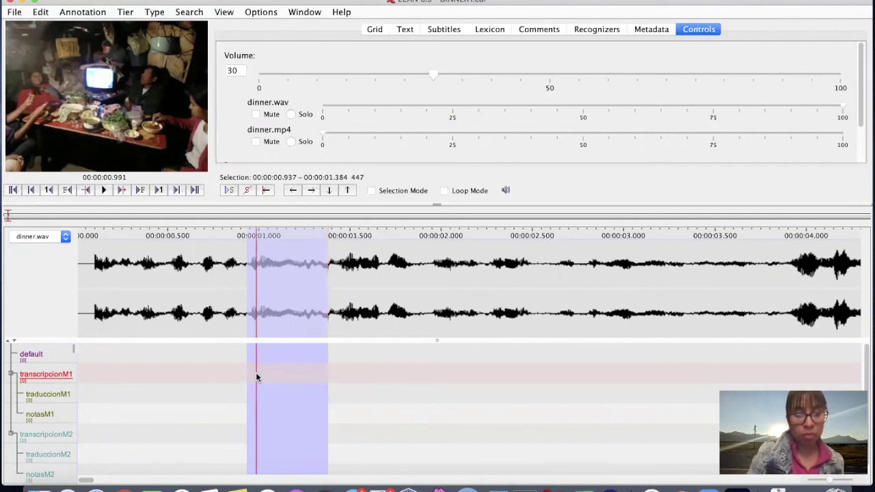
pyautogui.click(337, 380)
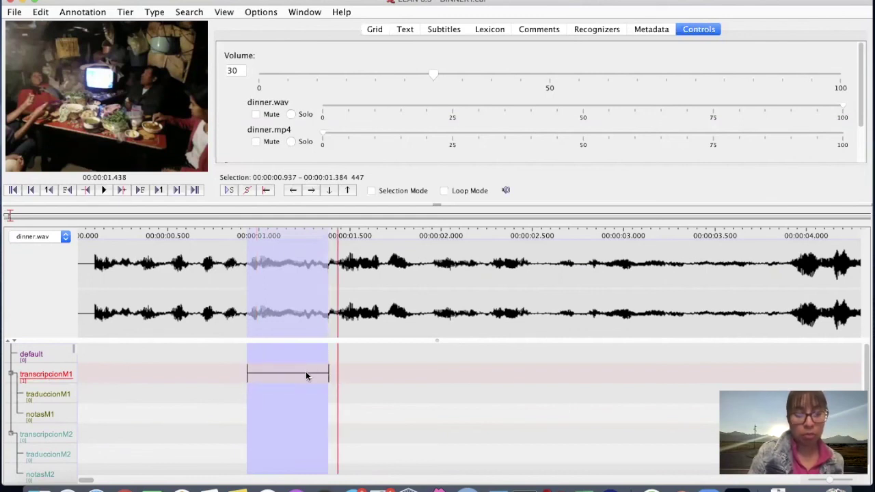
pyautogui.click(274, 396)
pyautogui.hotkey('shift', 'space')
pyautogui.click(374, 375)
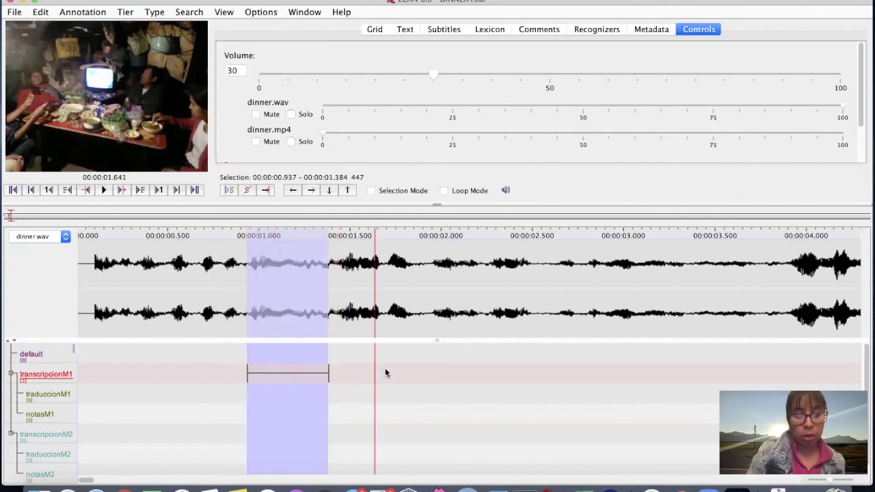
# Add a second empty annotation on transcripcionM1 from about 1.93 to 2.50 seconds.
pyautogui.moveTo(429, 321)
pyautogui.mouseDown()
pyautogui.moveTo(445, 332)
pyautogui.moveTo(532, 330)
pyautogui.mouseUp()
pyautogui.doubleClick(471, 370)
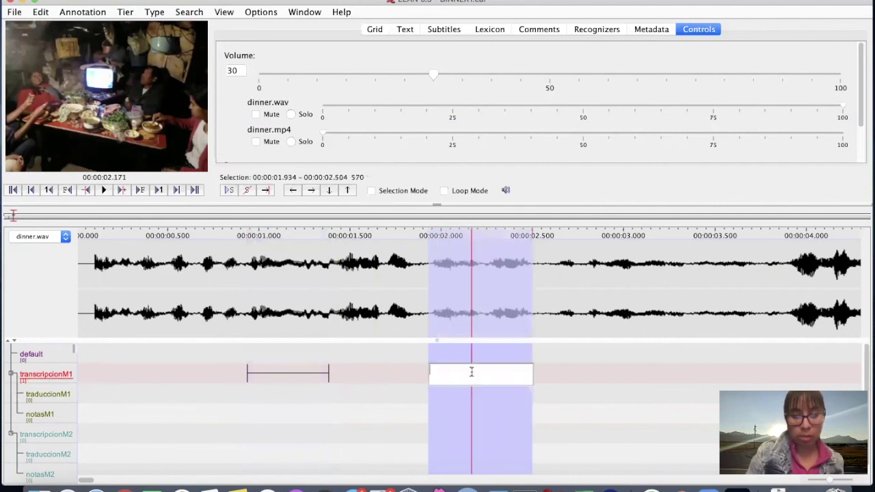
pyautogui.click(447, 407)
pyautogui.scroll(-1, 401, 408)
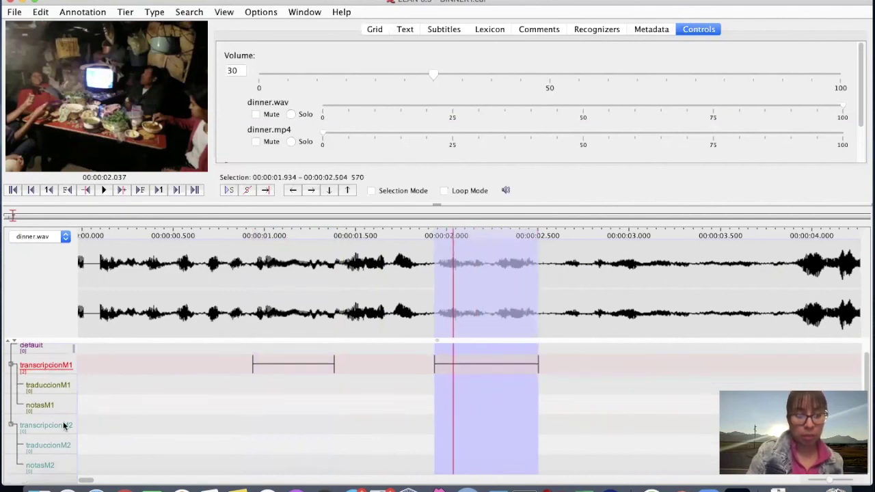
# Create an empty annotation on transcripcionM2 between the two transcripcionM1 segments, from about 1.45 to 1.89 seconds.
pyautogui.click(144, 429)
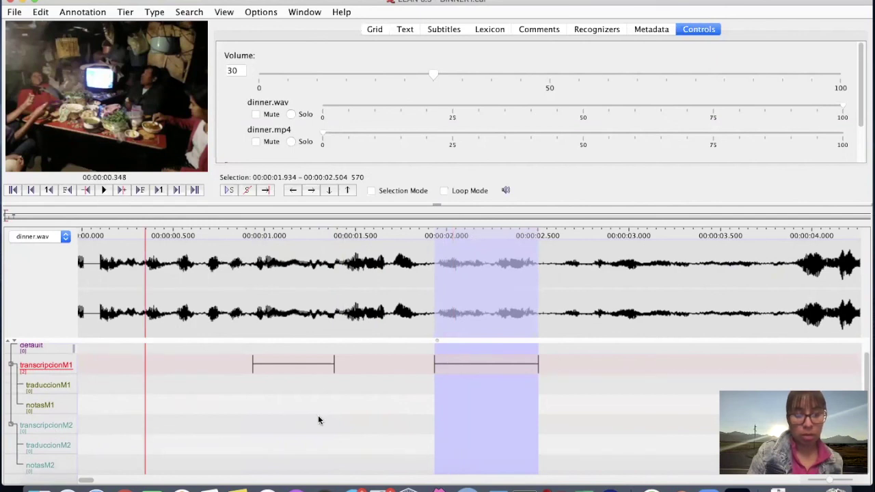
pyautogui.click(346, 420)
pyautogui.moveTo(346, 420); pyautogui.dragTo(426, 435)
pyautogui.doubleClick(383, 427)
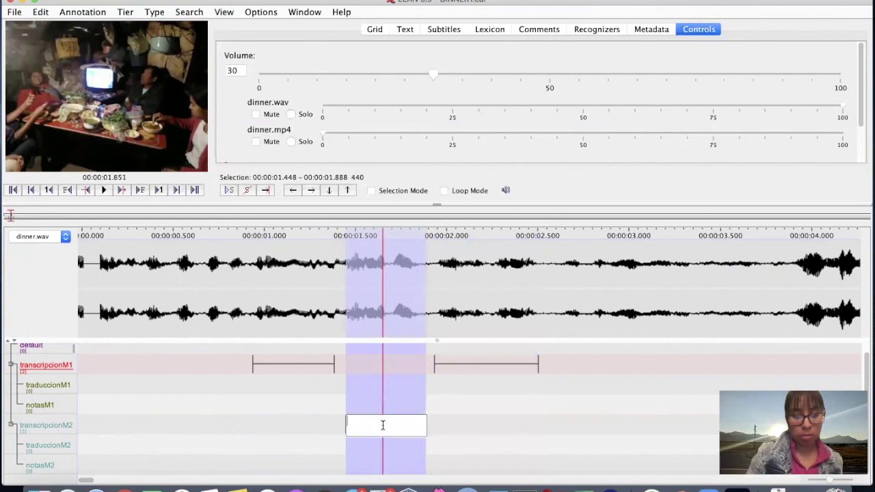
pyautogui.click(461, 428)
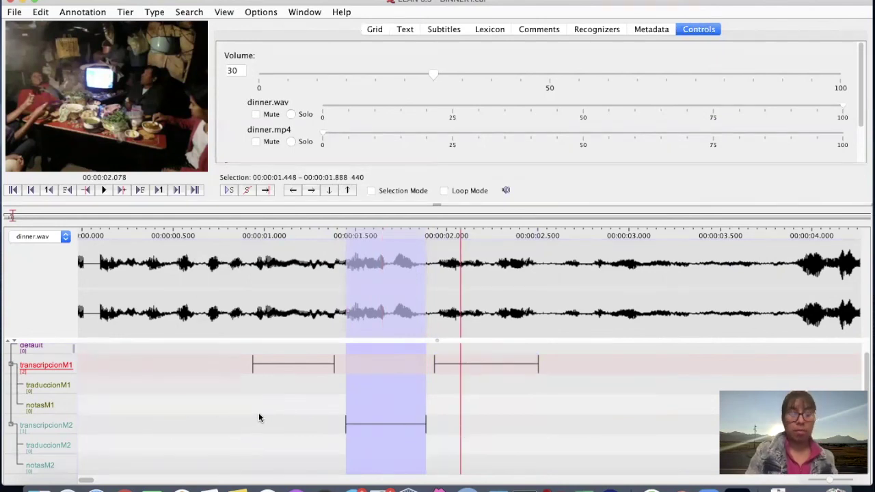
# Add another empty annotation on transcripcionM2 near the start of the recording, from about 0.13 to 0.68 seconds.
pyautogui.rightClick(127, 416)
pyautogui.moveTo(104, 424); pyautogui.dragTo(208, 424)
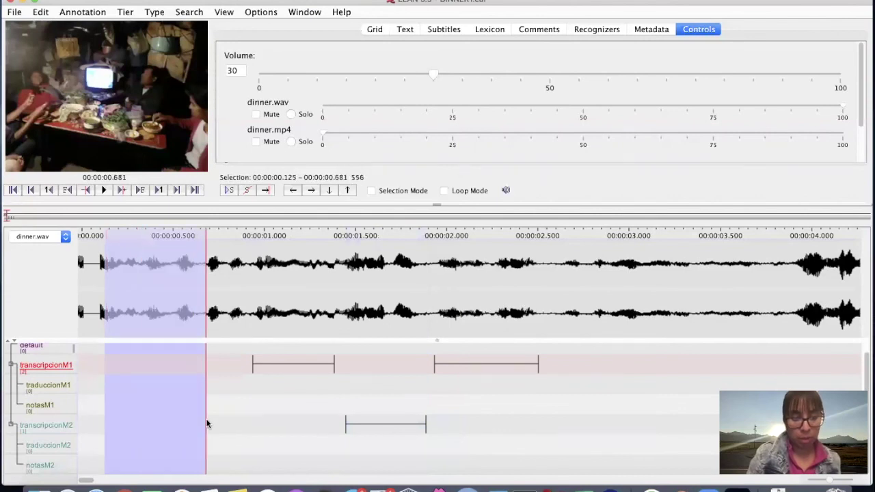
pyautogui.doubleClick(180, 425)
pyautogui.click(270, 426)
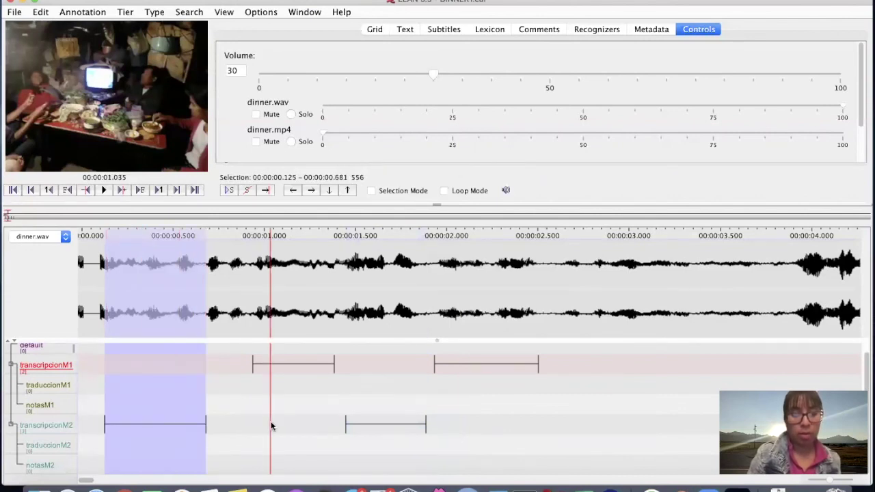
# Select the first annotation on transcripcionM2 and go to the next annotation on the same tier.
pyautogui.click(506, 397)
pyautogui.click(248, 403)
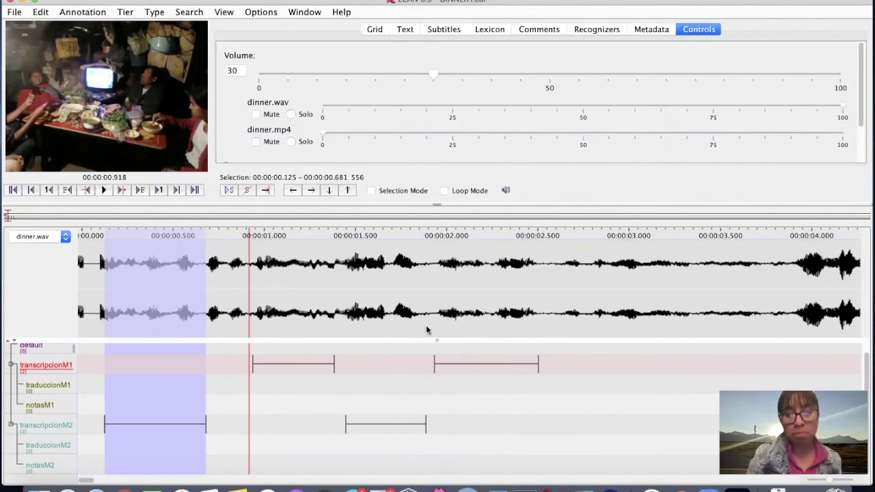
pyautogui.click(283, 363)
pyautogui.click(178, 412)
pyautogui.click(163, 423)
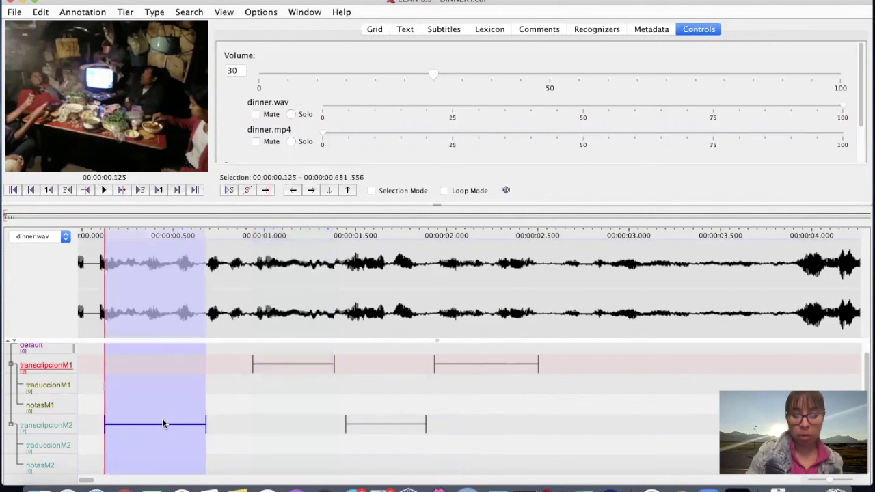
pyautogui.click(312, 191)
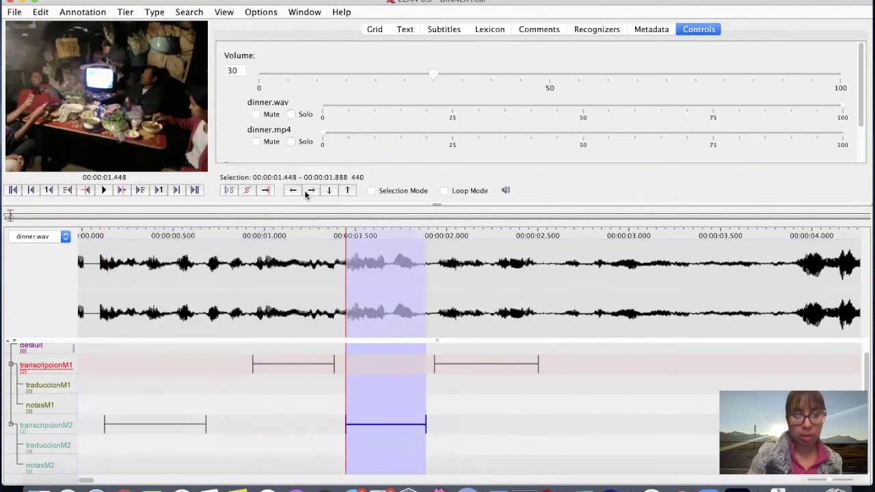
# Step between annotations: to the previous one on transcripcionM2, up to transcripcionM1, on to its next annotation, and down a tier.
pyautogui.click(292, 191)
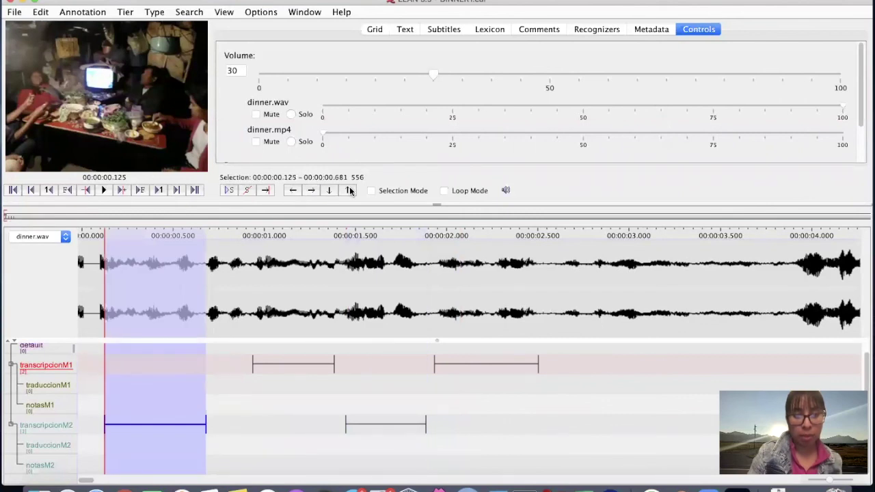
pyautogui.click(348, 191)
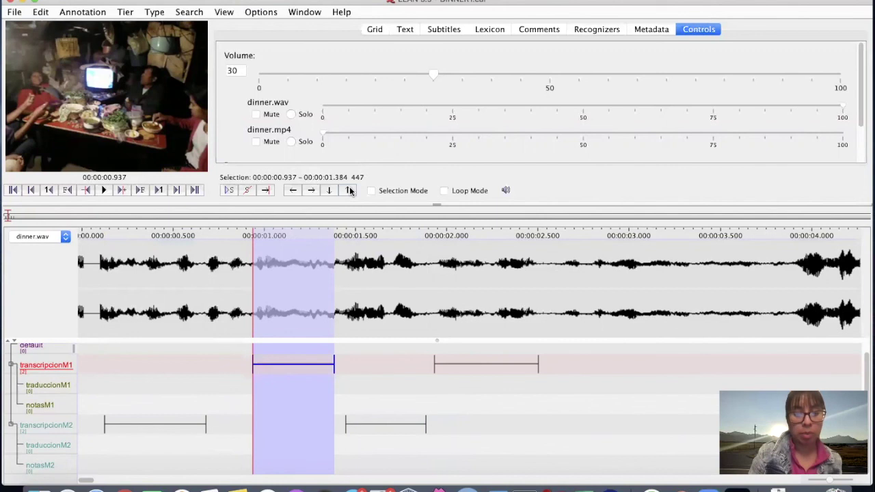
pyautogui.click(311, 191)
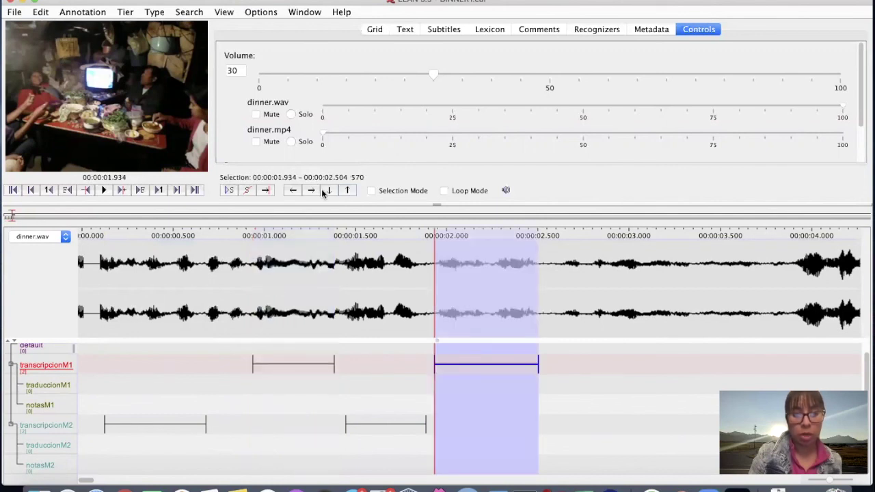
pyautogui.click(329, 190)
# Extend, shift and trim the first annotation on transcripcionM1 so it spans about 0.98 to 1.62 seconds.
pyautogui.click(257, 369)
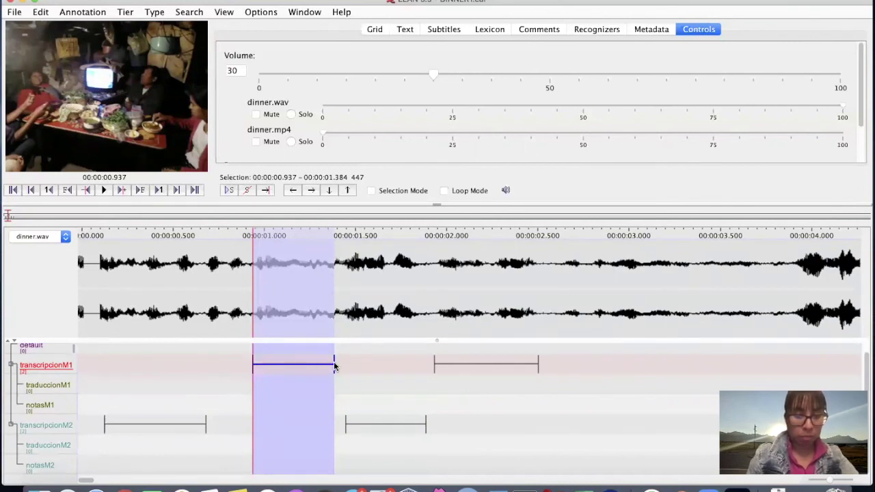
pyautogui.moveTo(332, 363)
pyautogui.mouseDown()
pyautogui.moveTo(376, 363)
pyautogui.moveTo(293, 360)
pyautogui.moveTo(411, 363)
pyautogui.mouseUp()
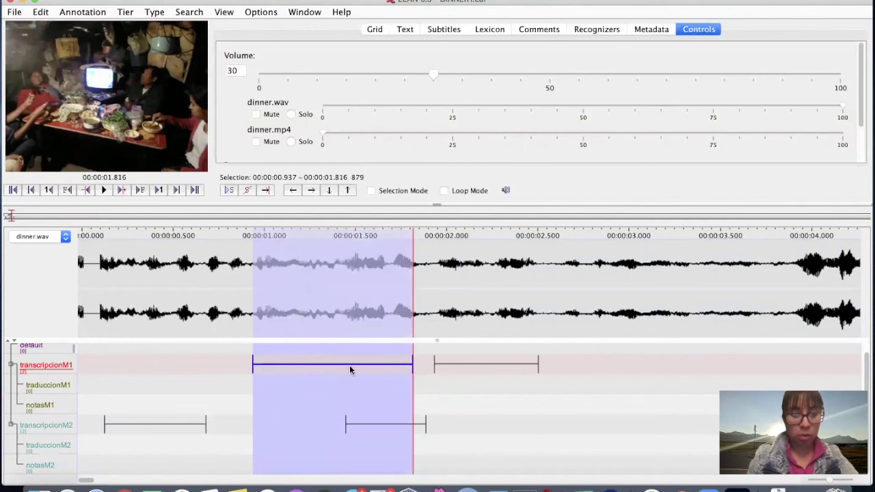
pyautogui.moveTo(324, 365)
pyautogui.mouseDown()
pyautogui.moveTo(172, 353)
pyautogui.moveTo(290, 360)
pyautogui.mouseUp()
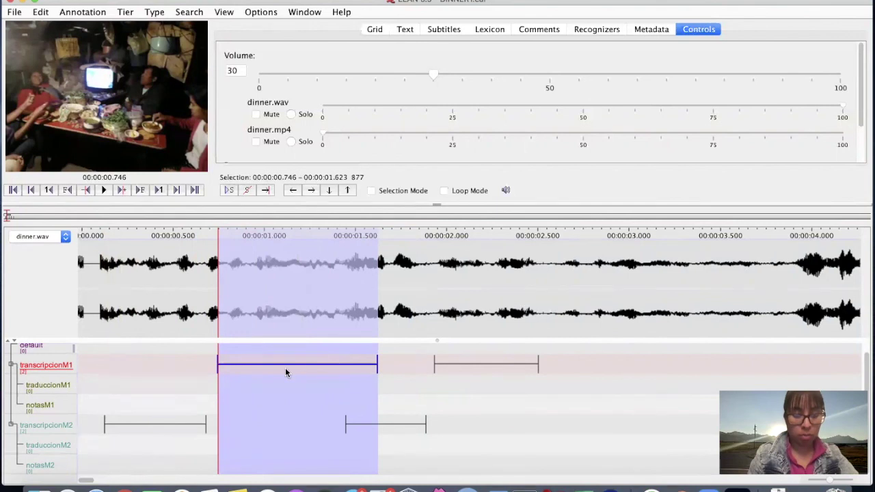
pyautogui.moveTo(218, 364); pyautogui.dragTo(263, 362)
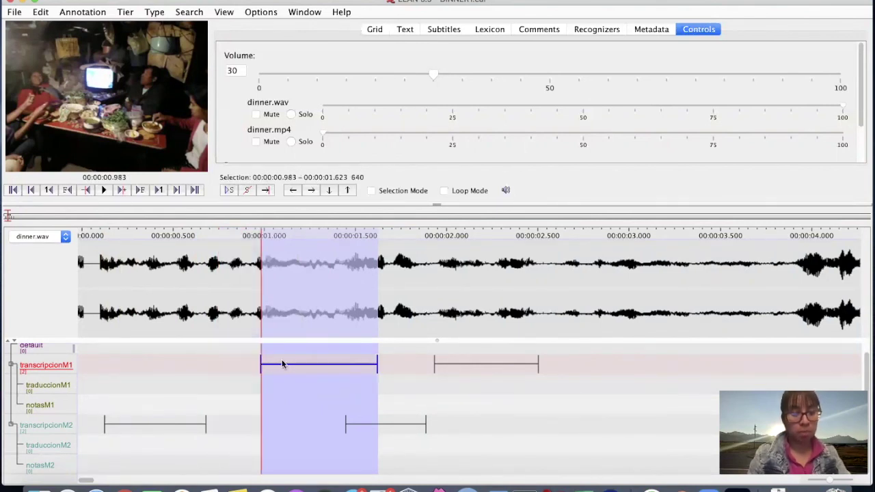
pyautogui.rightClick(288, 363)
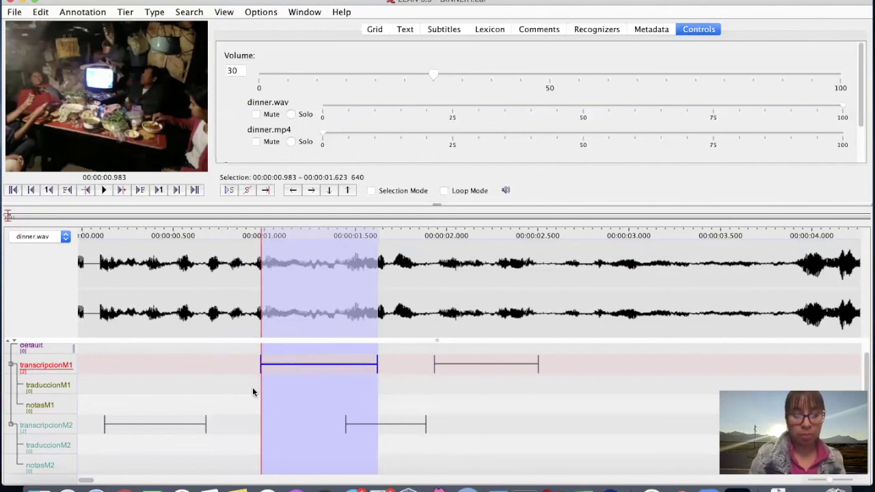
pyautogui.click(415, 422)
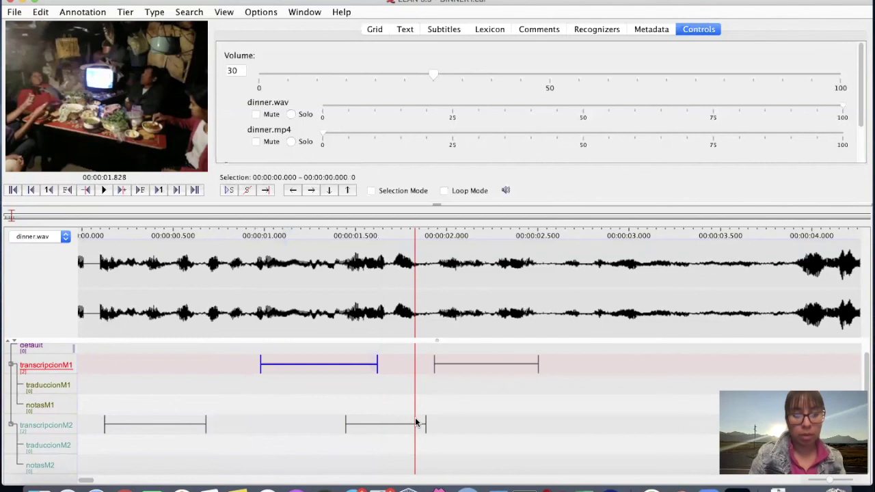
# Enter the text "hfhfh" in the second annotation on transcripcionM1.
pyautogui.click(456, 360)
pyautogui.rightClick(449, 362)
pyautogui.click(443, 362)
pyautogui.doubleClick(443, 361)
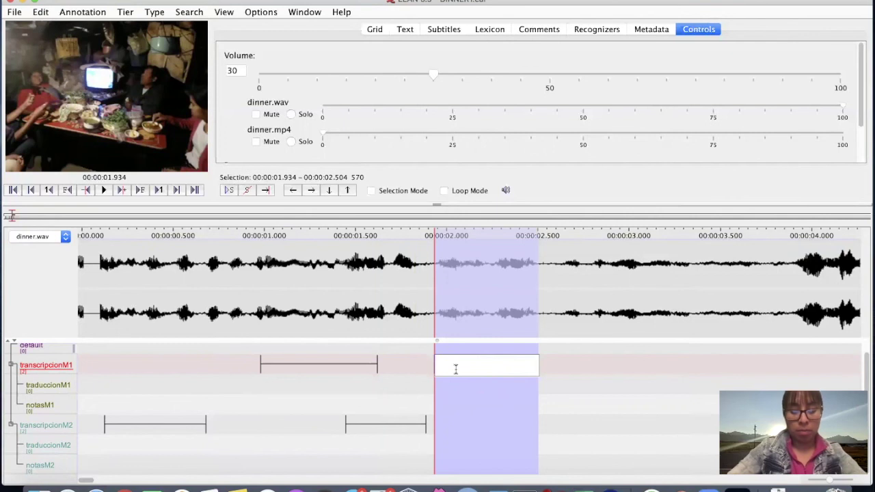
pyautogui.write('hfhfh')
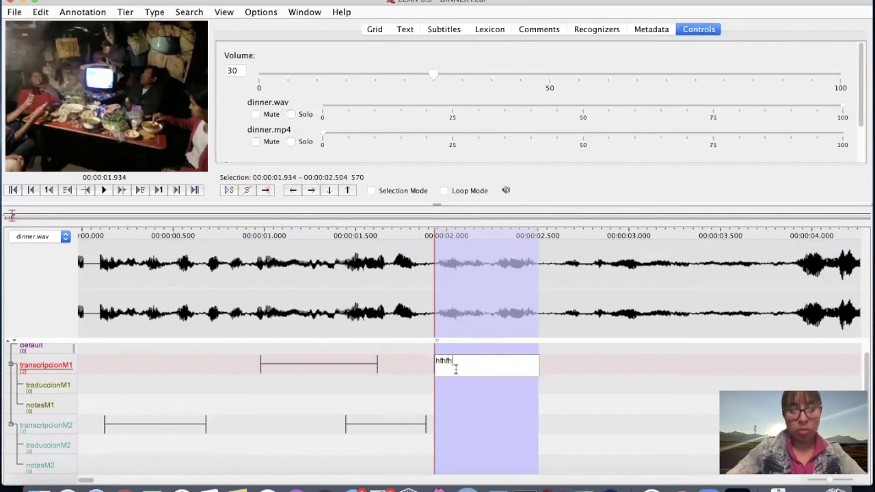
# Add empty dependent annotations on traduccionM1 and notasM1 beneath the "hfhfh" annotation.
pyautogui.doubleClick(455, 388)
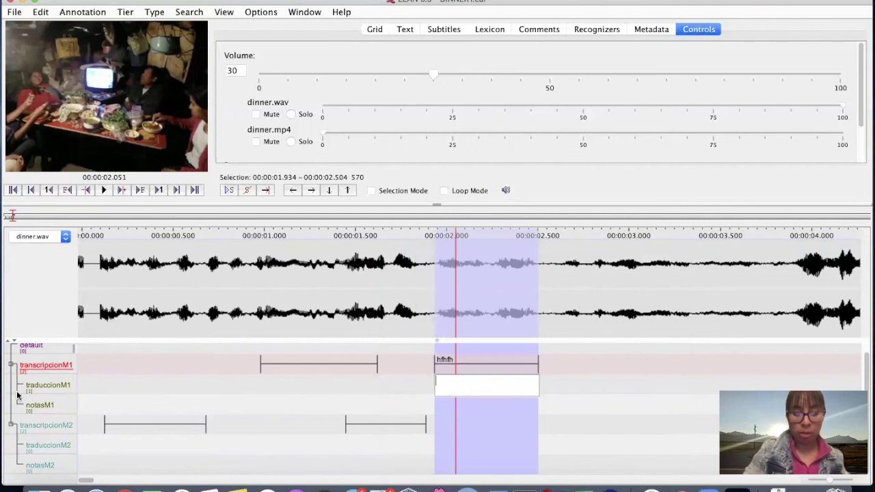
pyautogui.doubleClick(459, 408)
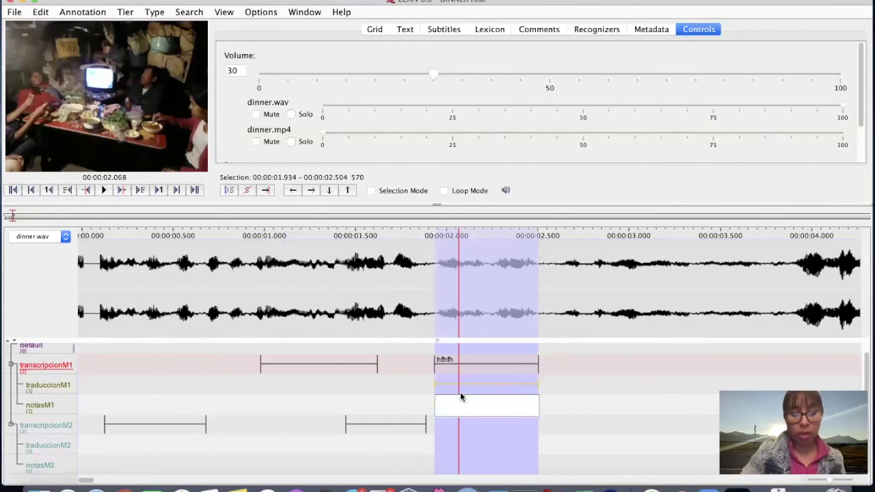
pyautogui.press('Return')
# Open for text editing, in turn, the second transcripcionM2, first transcripcionM1 and first transcripcionM2 annotations.
pyautogui.doubleClick(357, 419)
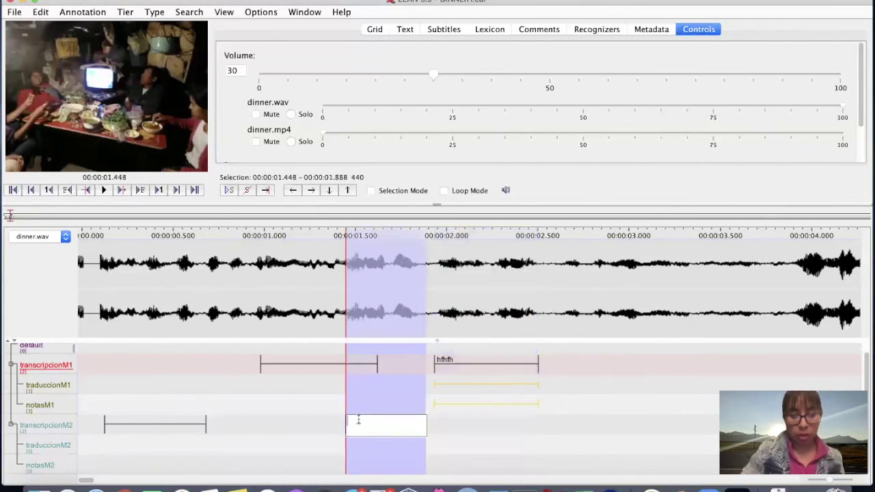
pyautogui.doubleClick(323, 361)
pyautogui.doubleClick(162, 424)
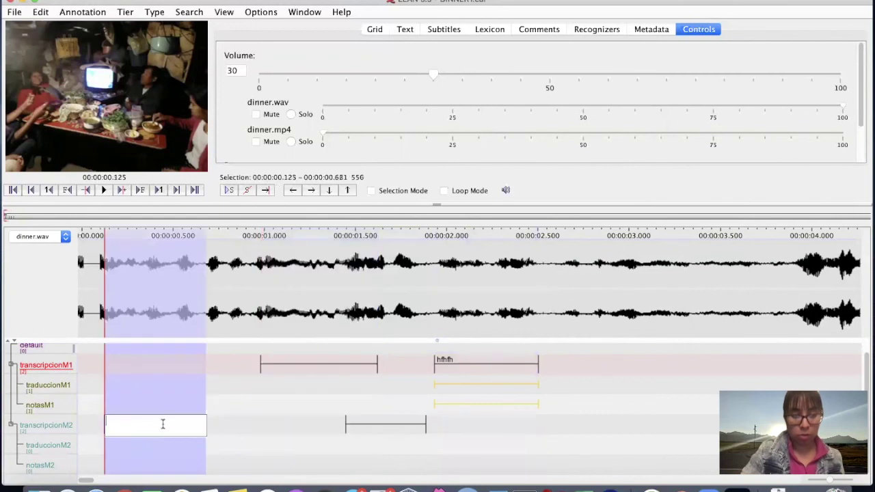